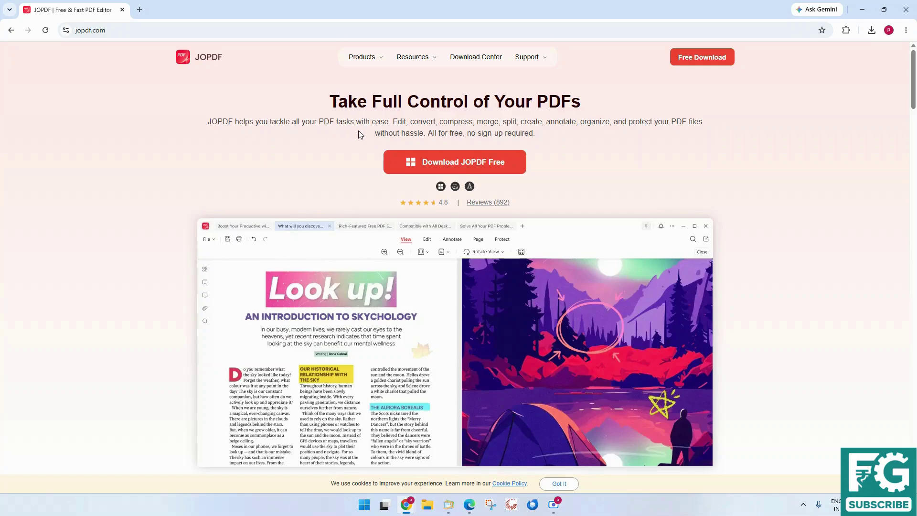
# Select the editing and compress words in the site tagline, then reload the jopdf homepage
pyautogui.moveTo(392, 122); pyautogui.dragTo(445, 122)
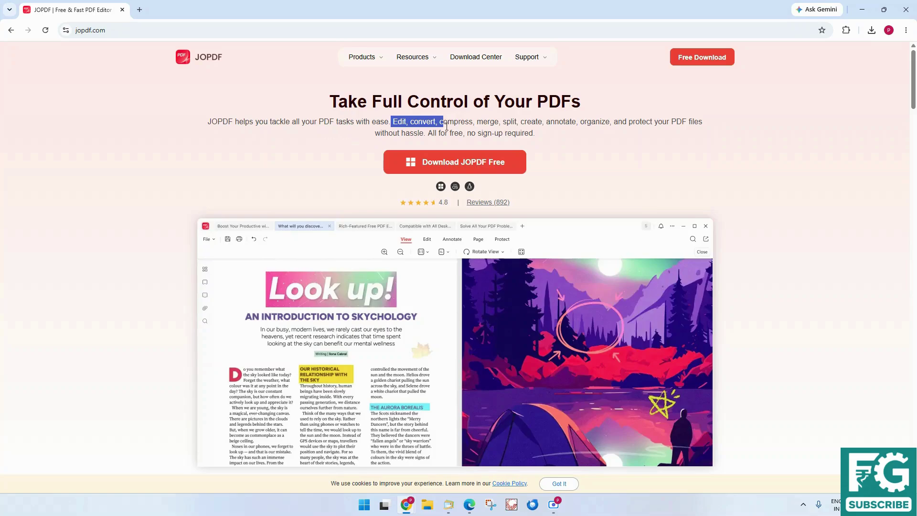
pyautogui.click(447, 130)
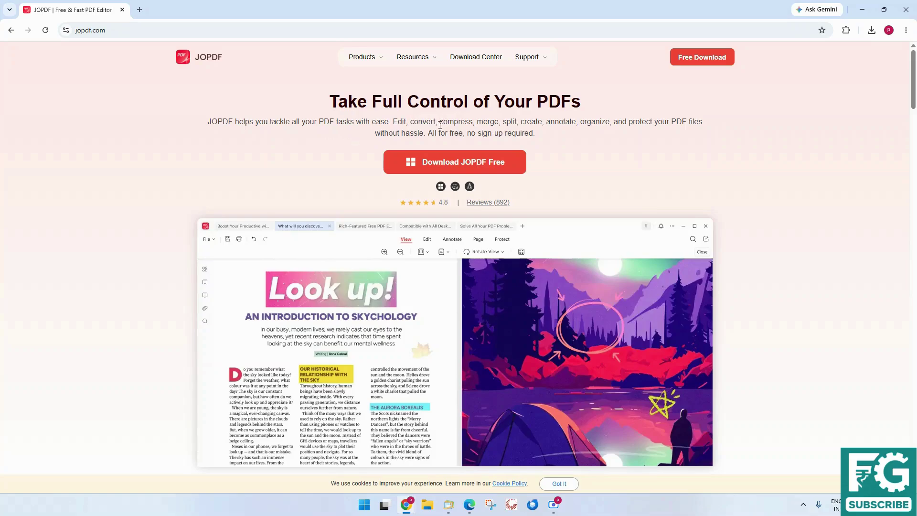
pyautogui.moveTo(440, 125); pyautogui.dragTo(524, 123)
pyautogui.click(559, 153)
pyautogui.click(116, 31)
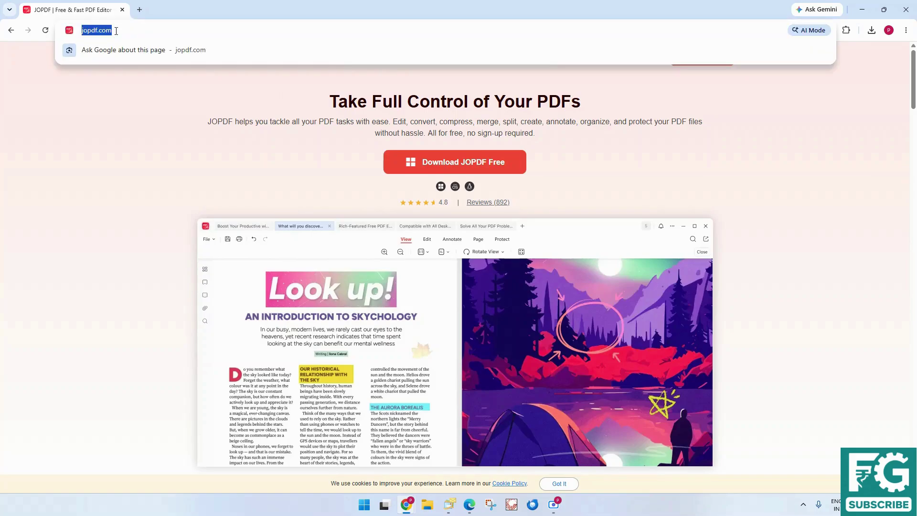
pyautogui.write('jopdf')
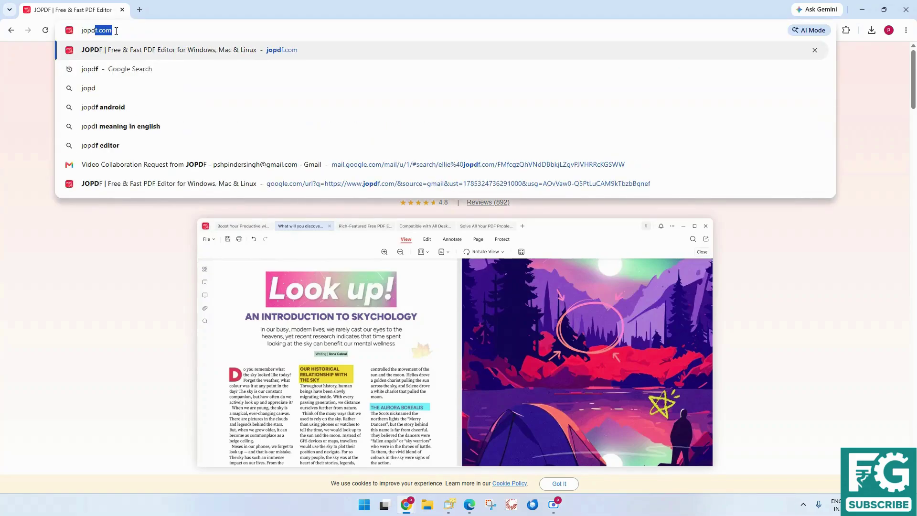
pyautogui.press('Return')
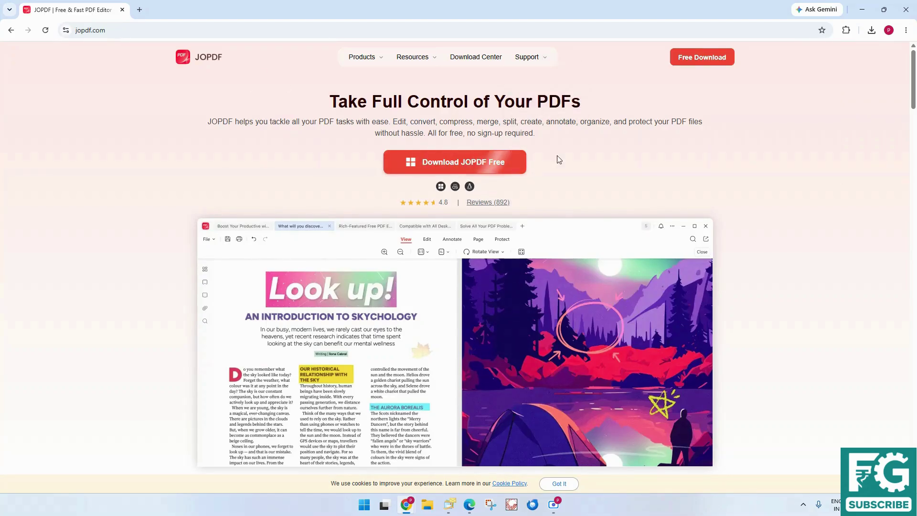
# Download the JOPDF Windows installer, install it, and launch the app
pyautogui.click(473, 167)
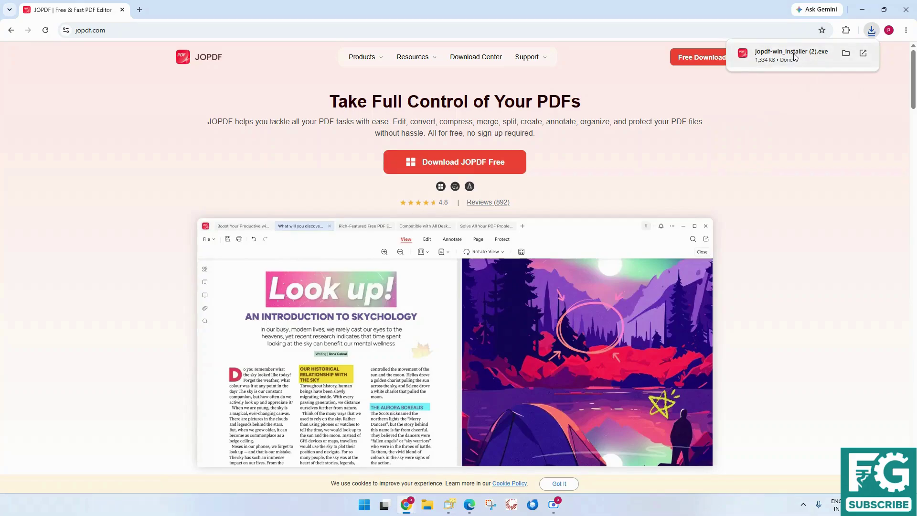
pyautogui.click(795, 57)
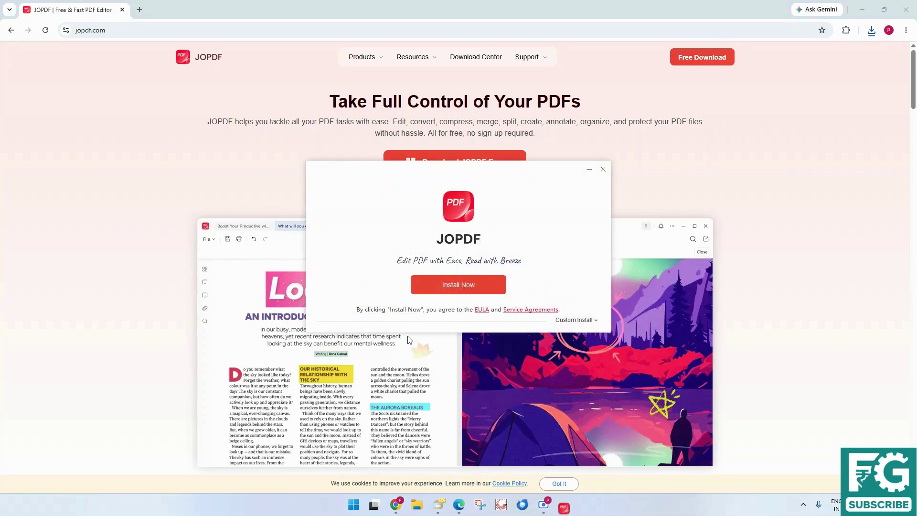
pyautogui.click(457, 290)
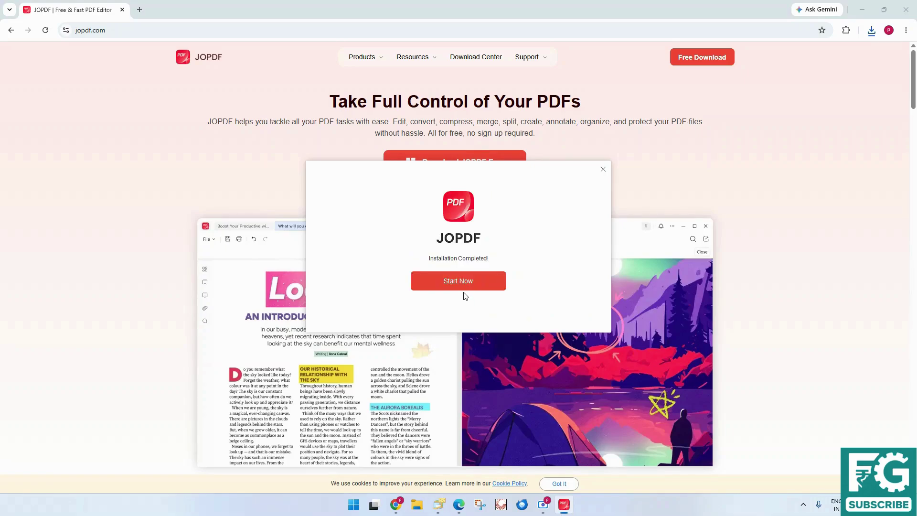
pyautogui.click(471, 288)
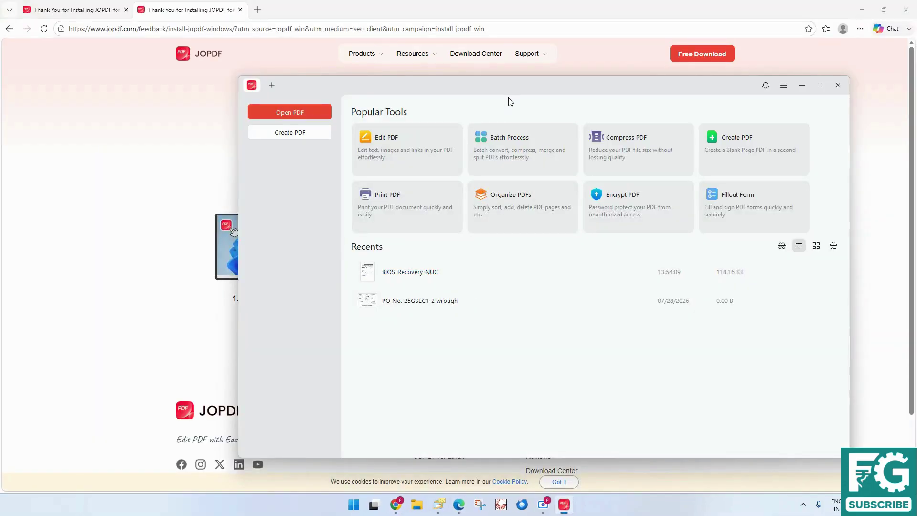
# Reposition the JOPDF window, briefly showing the desktop and restoring the app
pyautogui.moveTo(514, 91); pyautogui.dragTo(478, 70)
pyautogui.press('super+d')
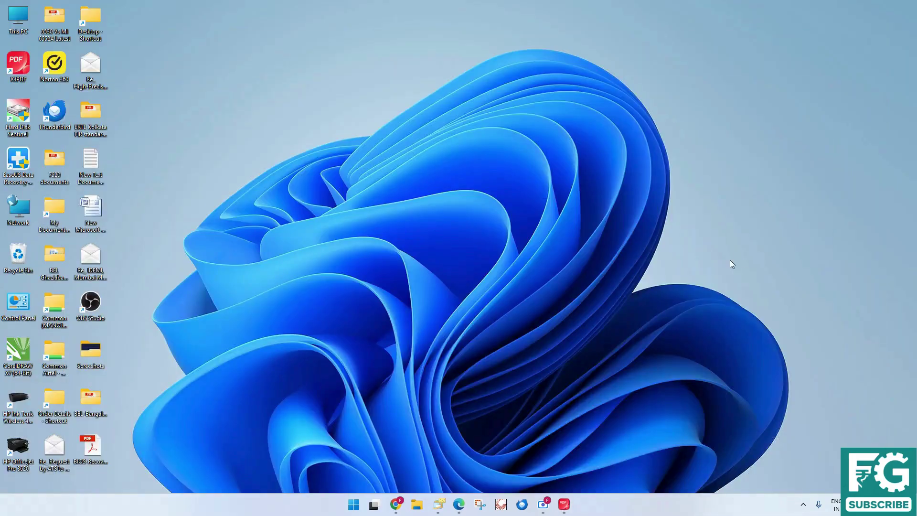
pyautogui.click(564, 505)
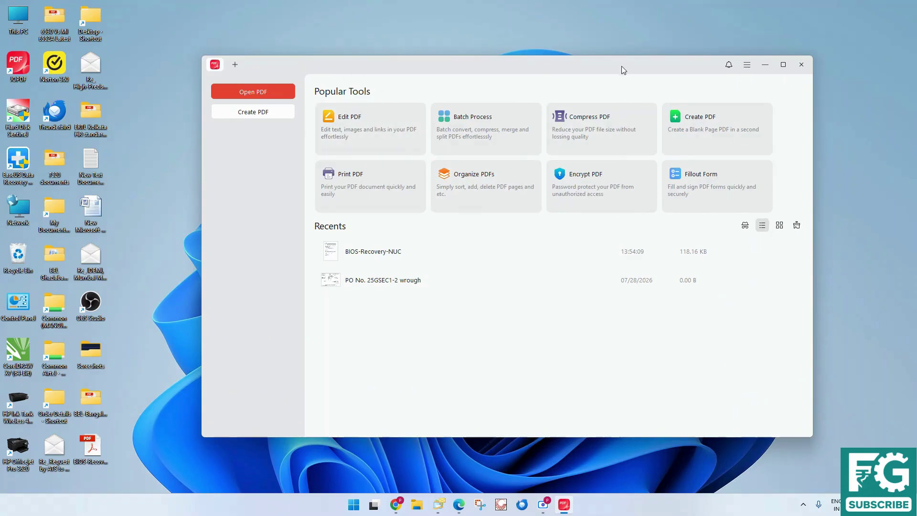
pyautogui.moveTo(621, 66); pyautogui.dragTo(617, 57)
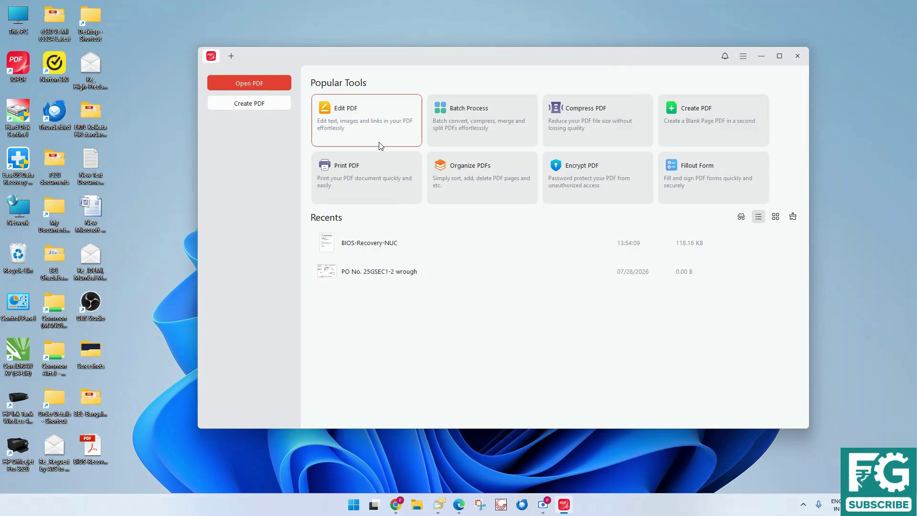
# Open BIOS-Recovery-NUC through the Edit PDF card and return to the top of page 1
pyautogui.click(343, 105)
pyautogui.click(374, 123)
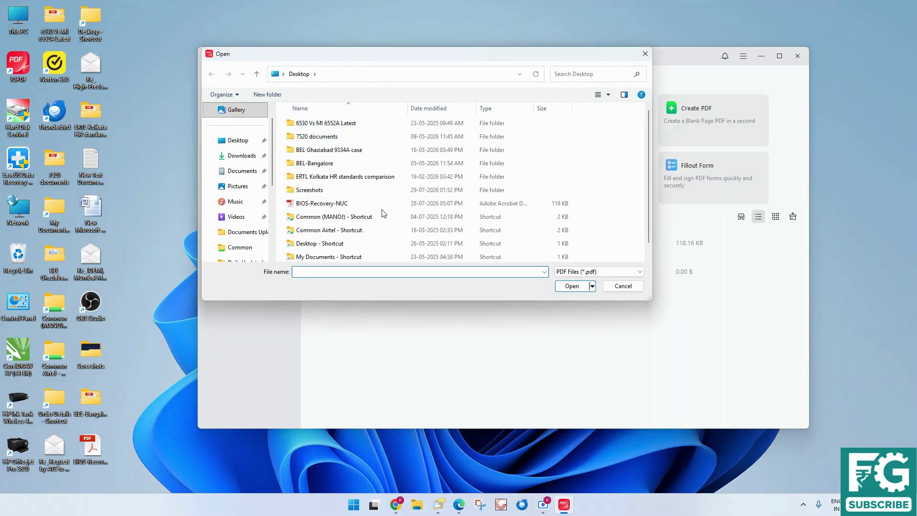
pyautogui.doubleClick(324, 205)
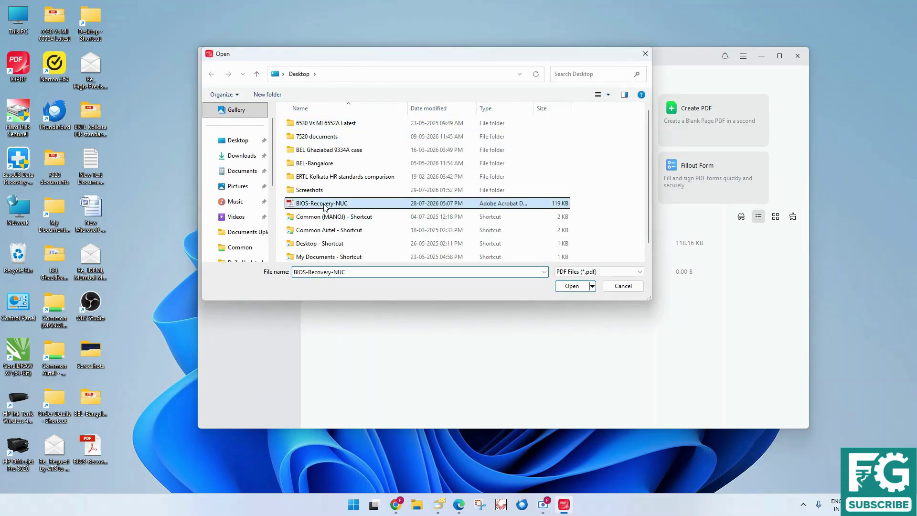
pyautogui.scroll(-3, 435, 273)
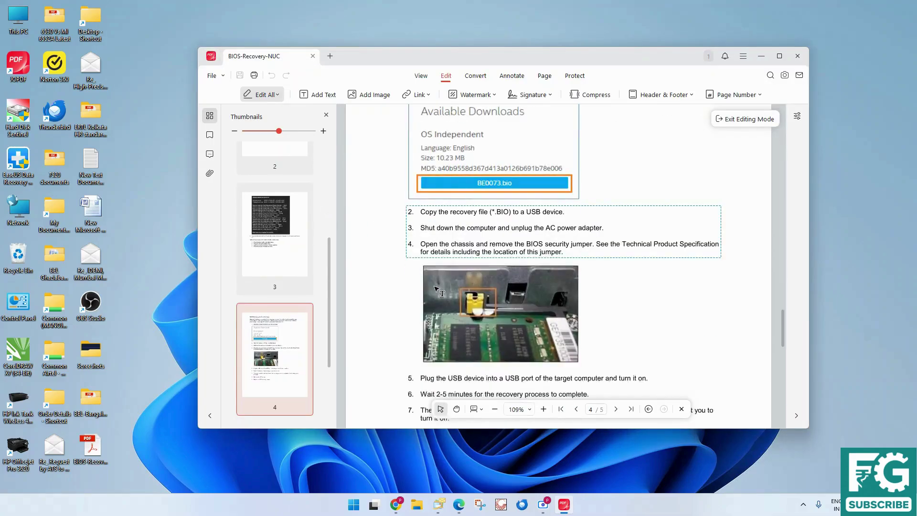
pyautogui.scroll(8, 434, 277)
pyautogui.scroll(3, 436, 289)
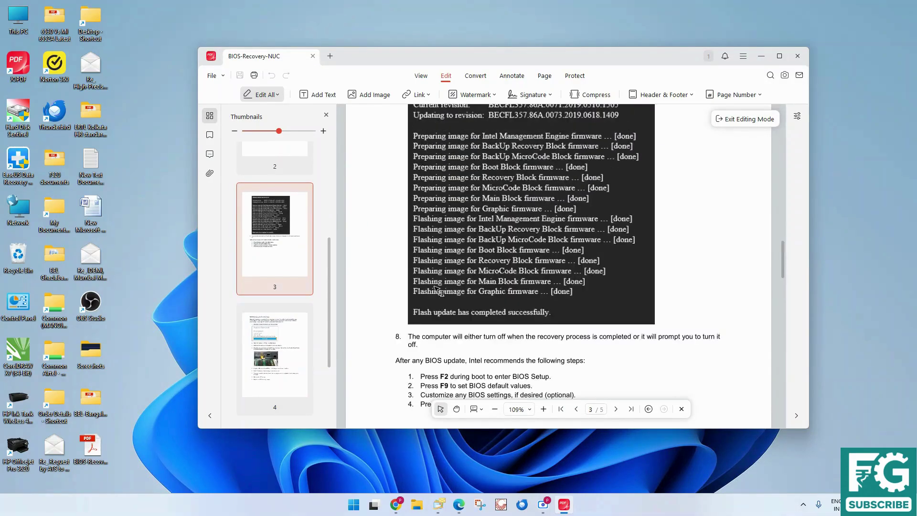
pyautogui.scroll(10, 459, 261)
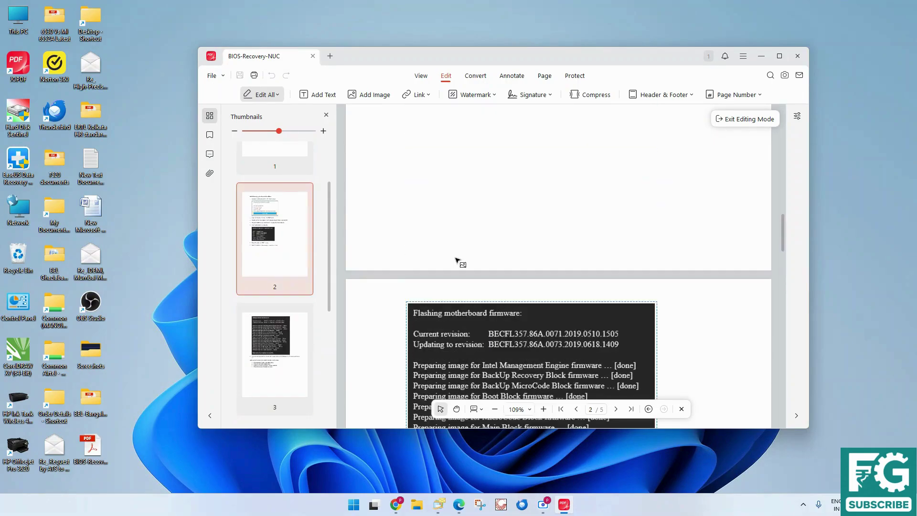
pyautogui.moveTo(789, 212); pyautogui.dragTo(795, 117)
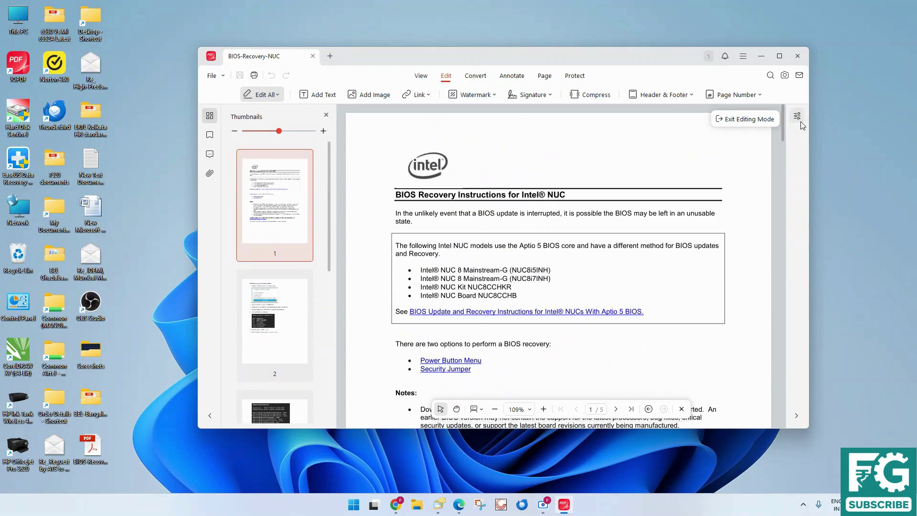
# Add a test text box near the Intel logo, erase its text, and check the link options
pyautogui.click(322, 95)
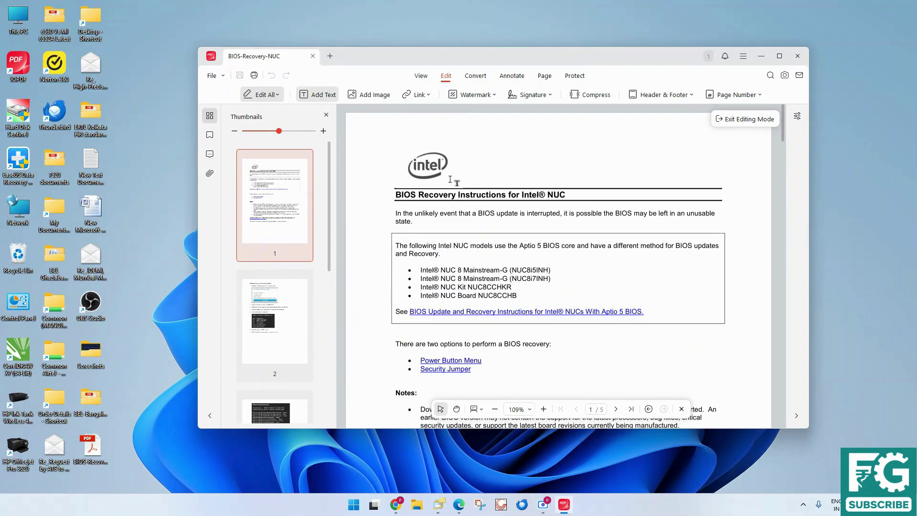
pyautogui.click(471, 179)
pyautogui.write('dsds')
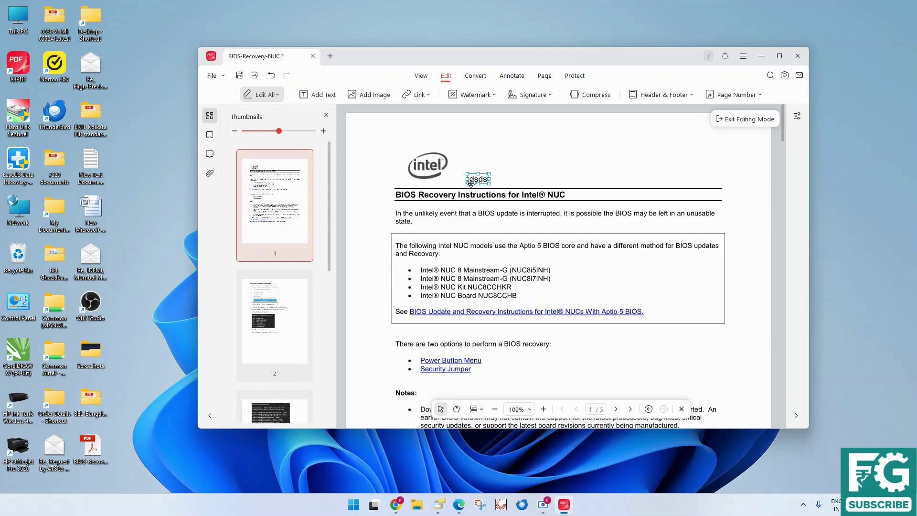
pyautogui.press('BackSpace')
pyautogui.press('BackSpace')
pyautogui.press('BackSpace')
pyautogui.press('BackSpace')
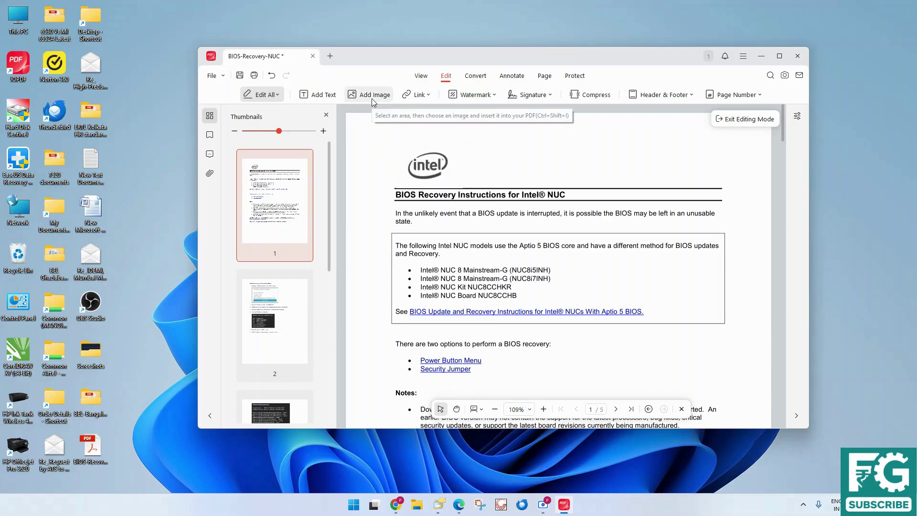
pyautogui.click(416, 95)
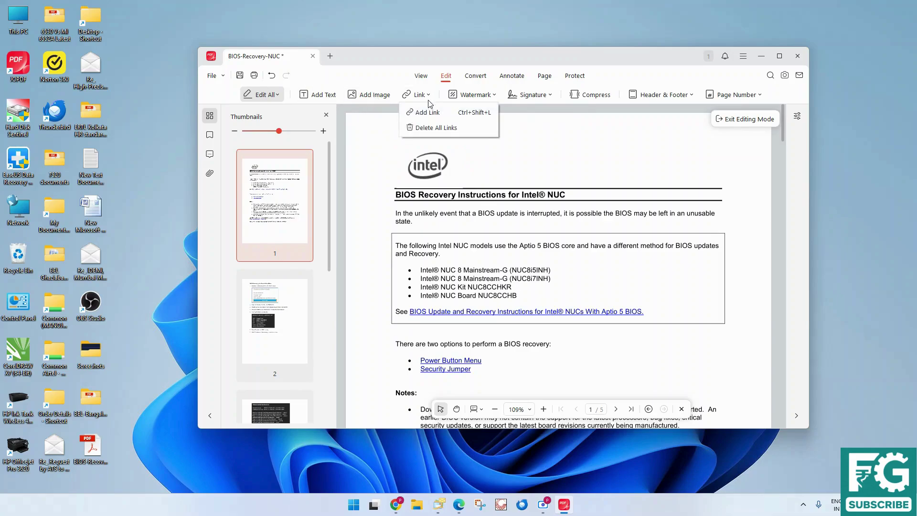
# Apply the DRAFT preset watermark to the document
pyautogui.click(494, 95)
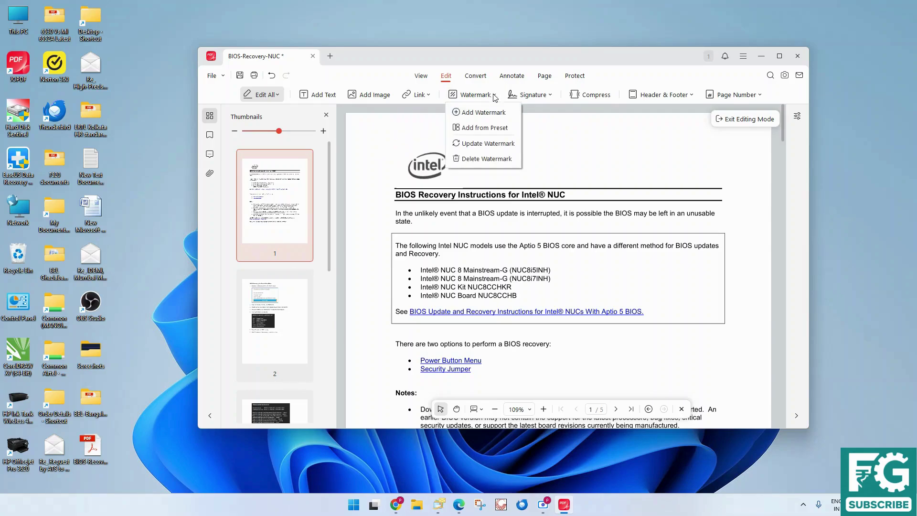
pyautogui.click(483, 128)
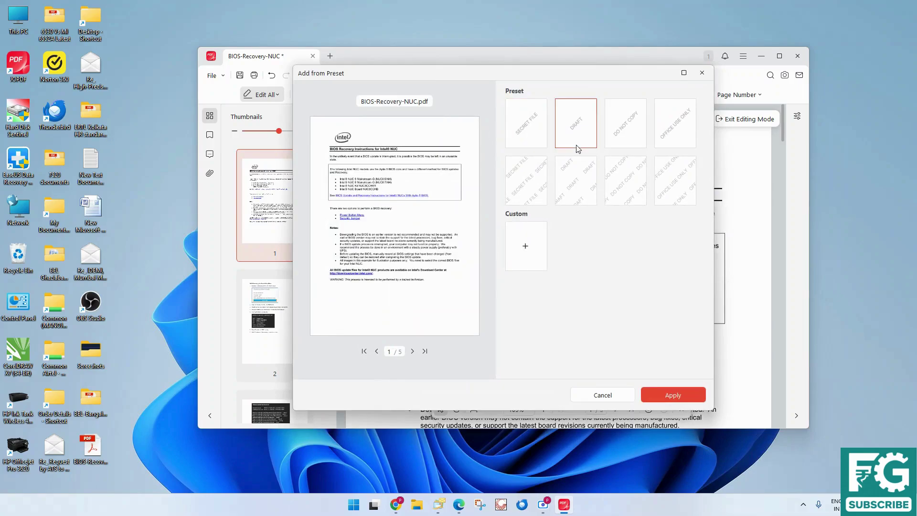
pyautogui.click(586, 130)
pyautogui.click(673, 395)
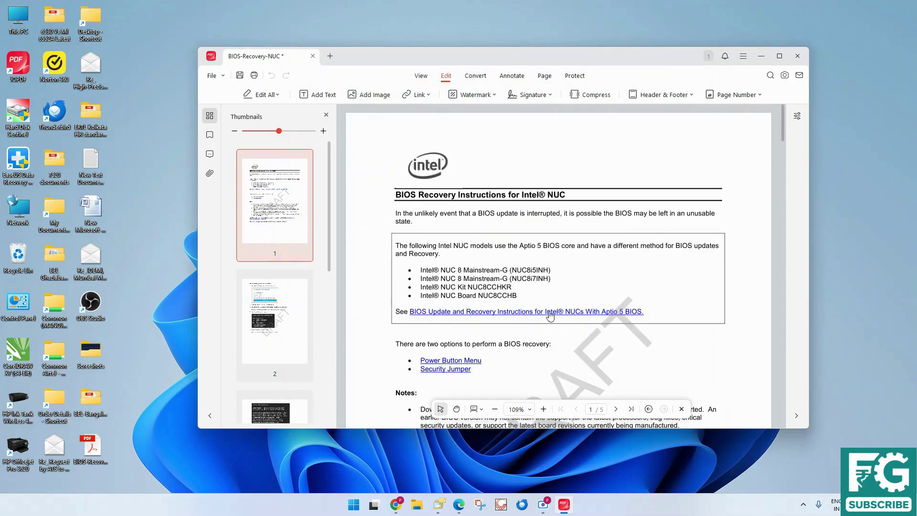
# Add a new custom watermark reading 'Text' to all pages
pyautogui.click(494, 98)
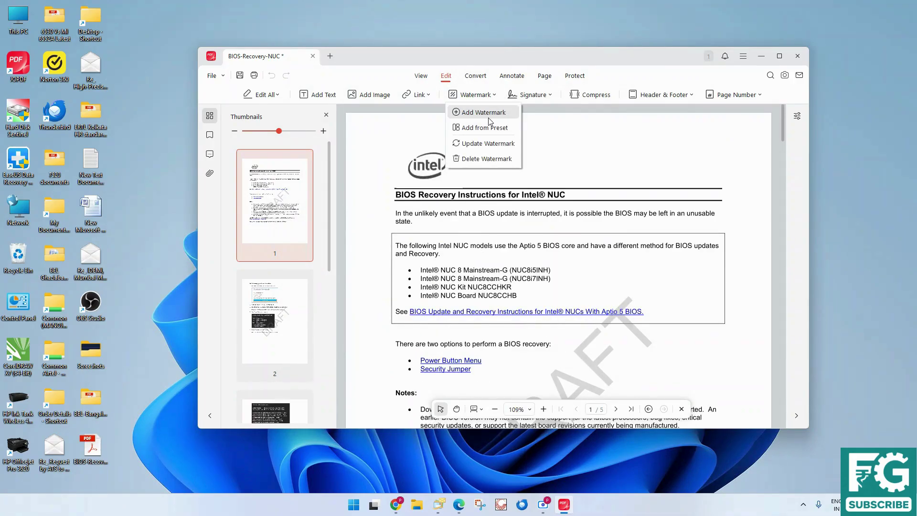
pyautogui.click(488, 126)
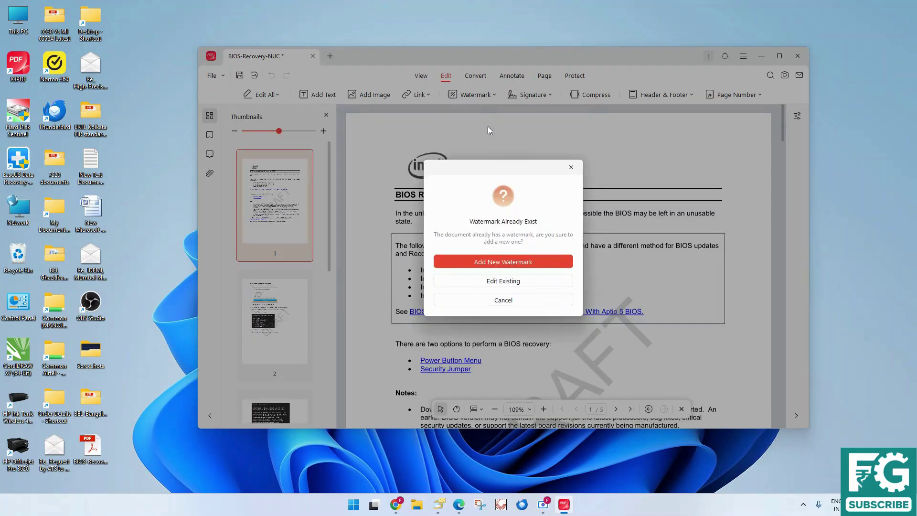
pyautogui.click(483, 263)
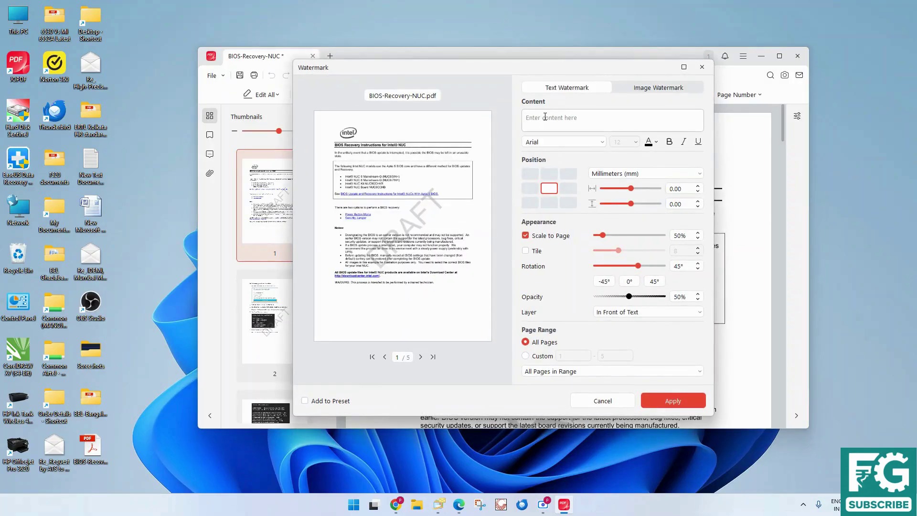
pyautogui.write('Text')
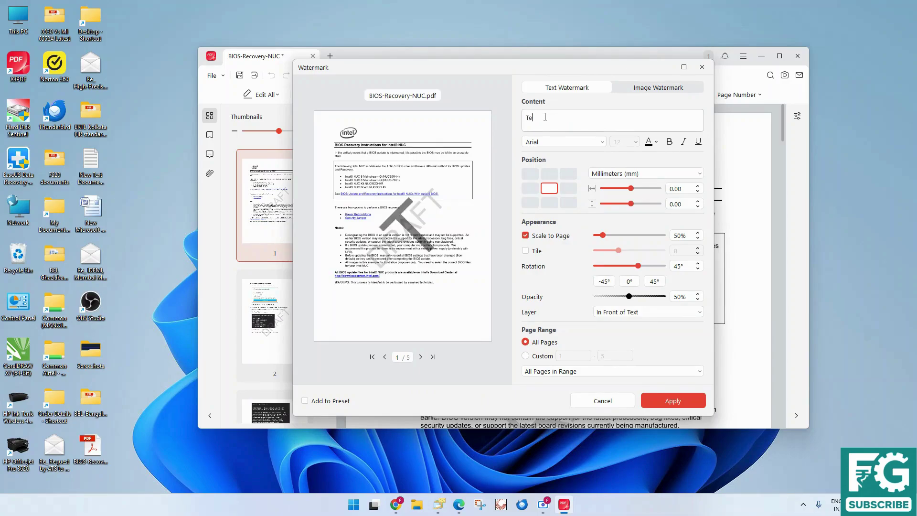
pyautogui.click(673, 401)
pyautogui.scroll(-3, 591, 249)
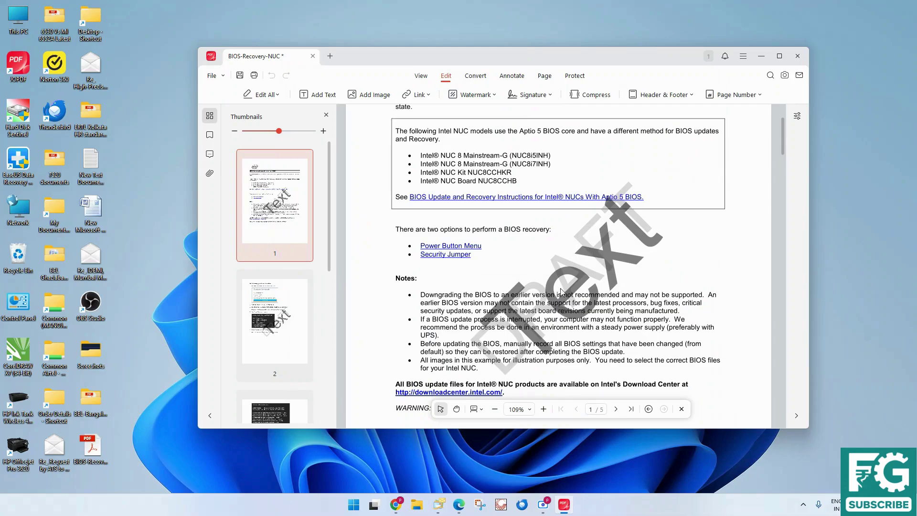
pyautogui.scroll(3, 562, 291)
# Start a new signature and draw it by hand on the Draw tab
pyautogui.click(552, 95)
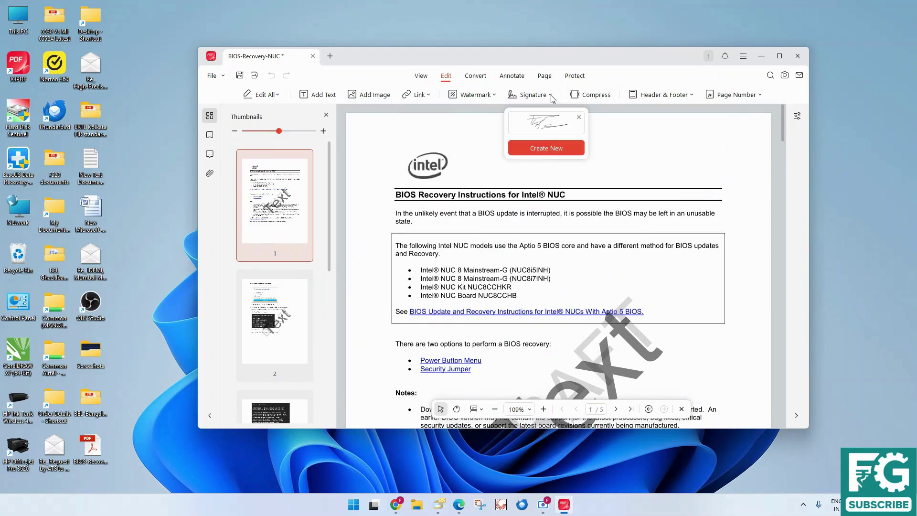
pyautogui.click(546, 149)
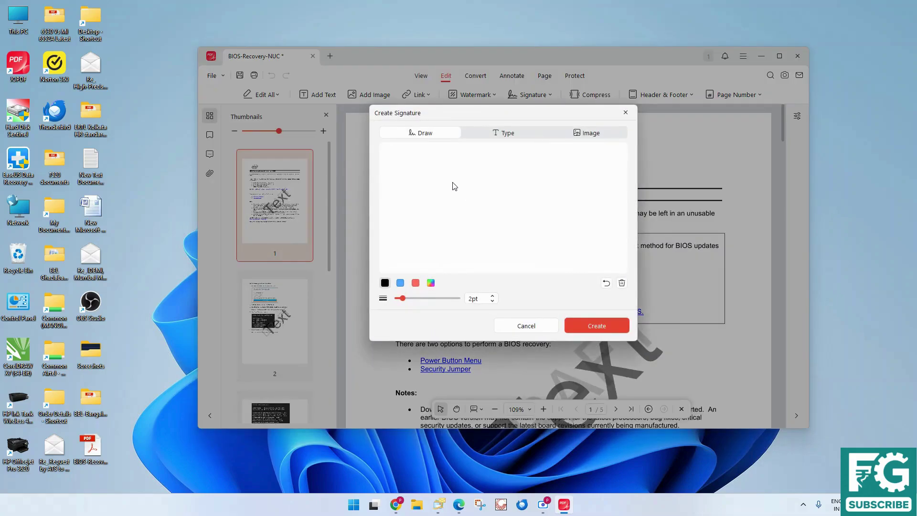
pyautogui.moveTo(406, 171); pyautogui.dragTo(404, 246)
pyautogui.moveTo(397, 168)
pyautogui.mouseDown()
pyautogui.moveTo(420, 236)
pyautogui.moveTo(481, 229)
pyautogui.mouseUp()
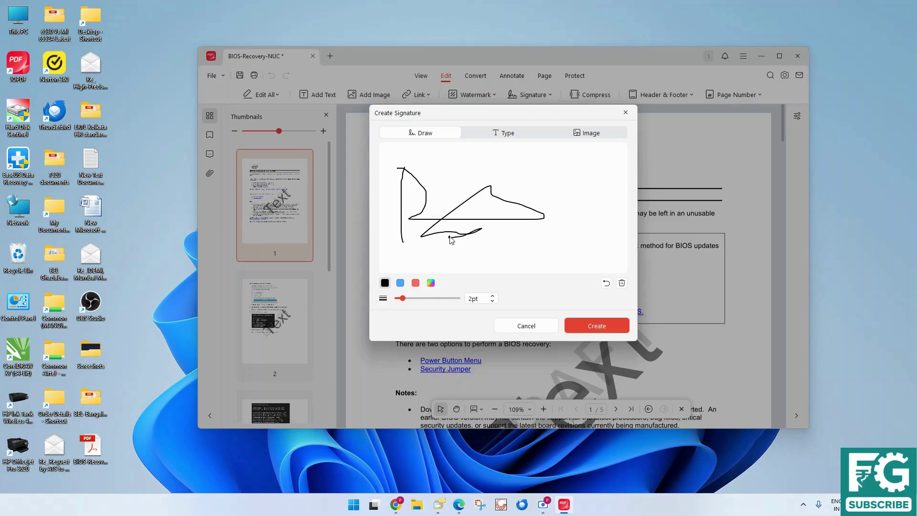
# After checking the image option, create the drawn signature and drag it over the Aptio 5 models box
pyautogui.click(592, 134)
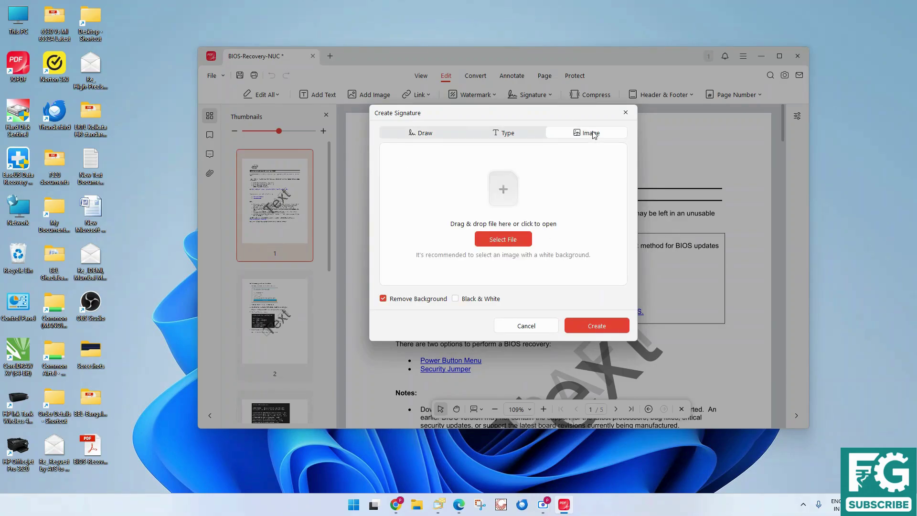
pyautogui.click(512, 245)
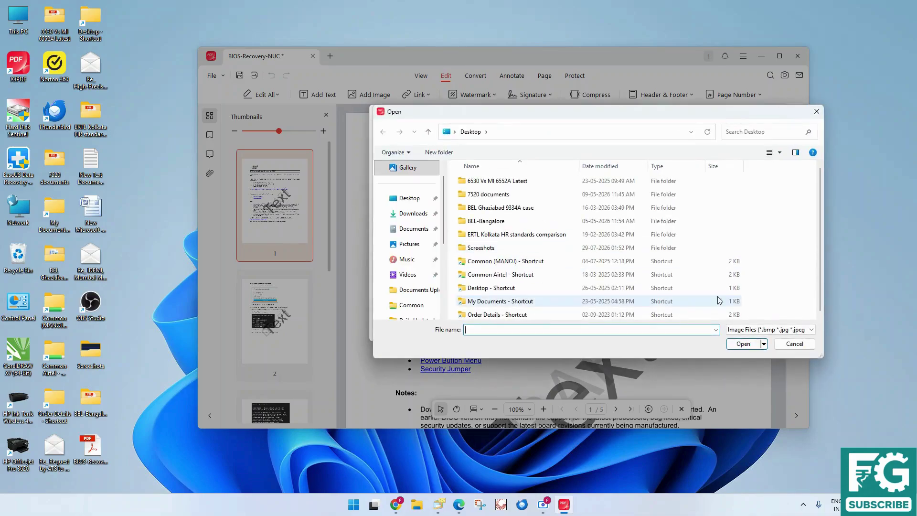
pyautogui.click(794, 343)
pyautogui.click(438, 140)
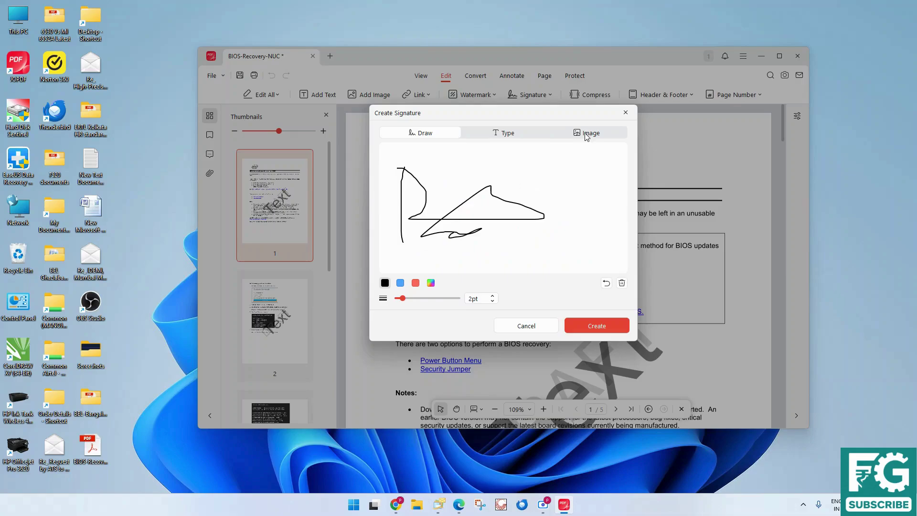
pyautogui.click(587, 136)
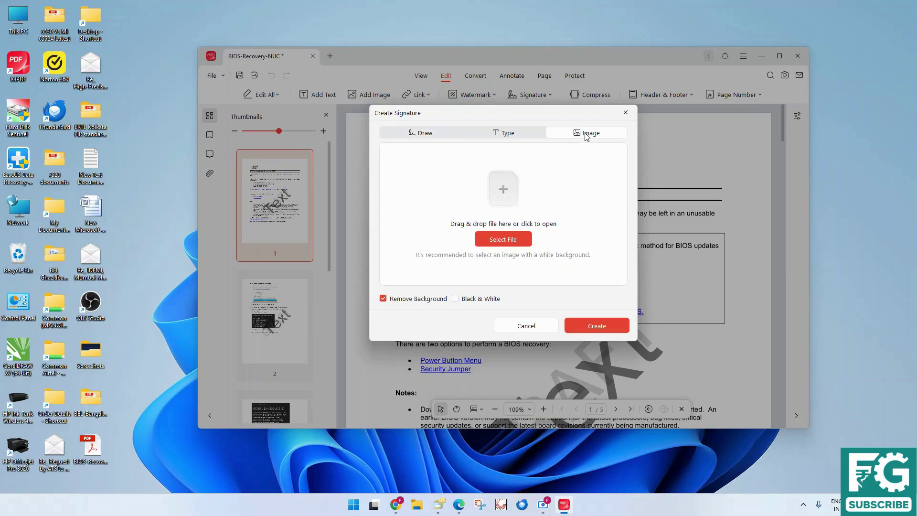
pyautogui.click(425, 134)
pyautogui.click(575, 330)
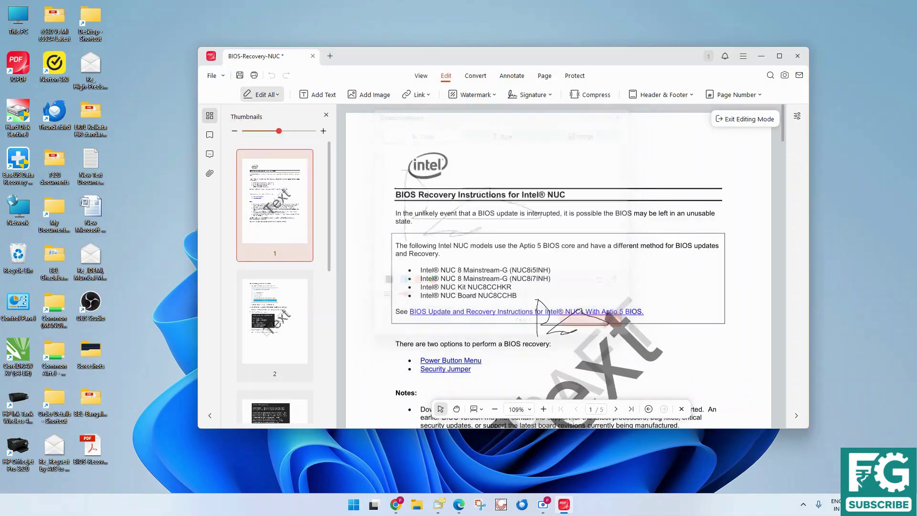
pyautogui.click(663, 177)
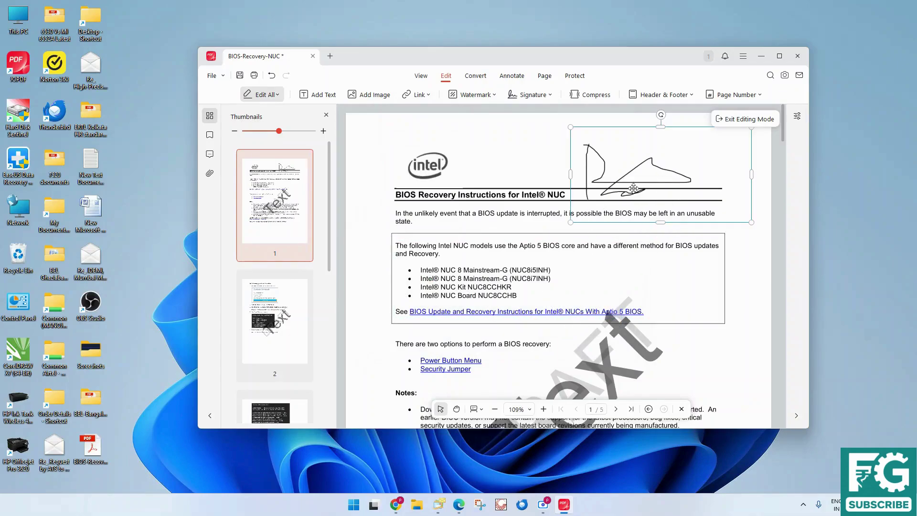
pyautogui.moveTo(660, 181)
pyautogui.mouseDown()
pyautogui.moveTo(654, 191)
pyautogui.moveTo(679, 252)
pyautogui.mouseUp()
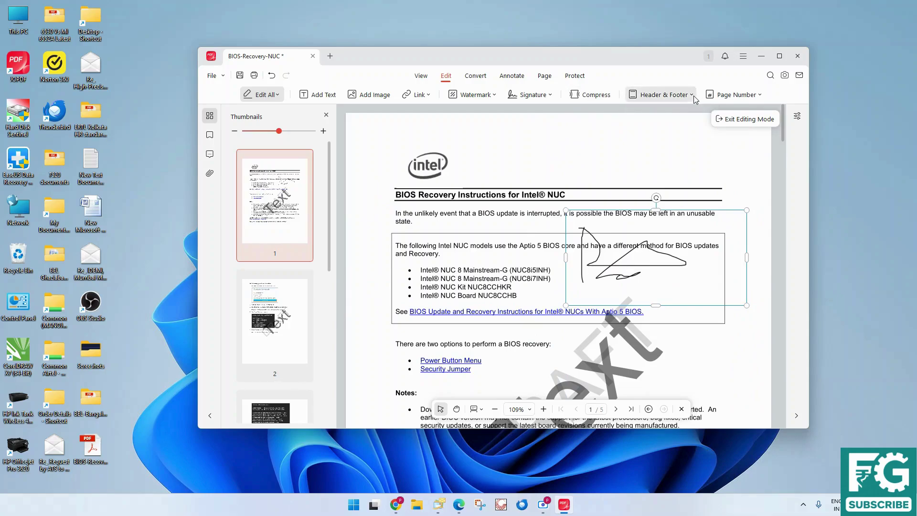
# Review the existing 'Text / between / header' header fields and reapply them
pyautogui.click(664, 94)
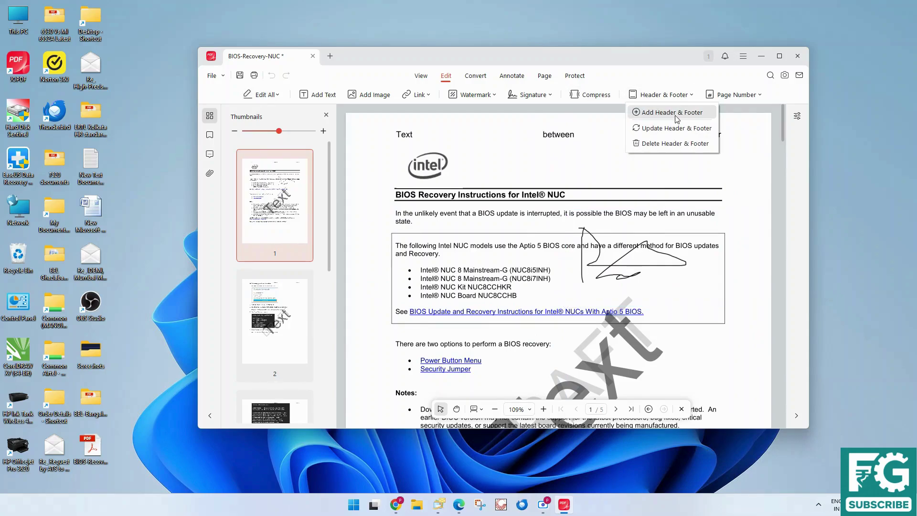
pyautogui.click(674, 114)
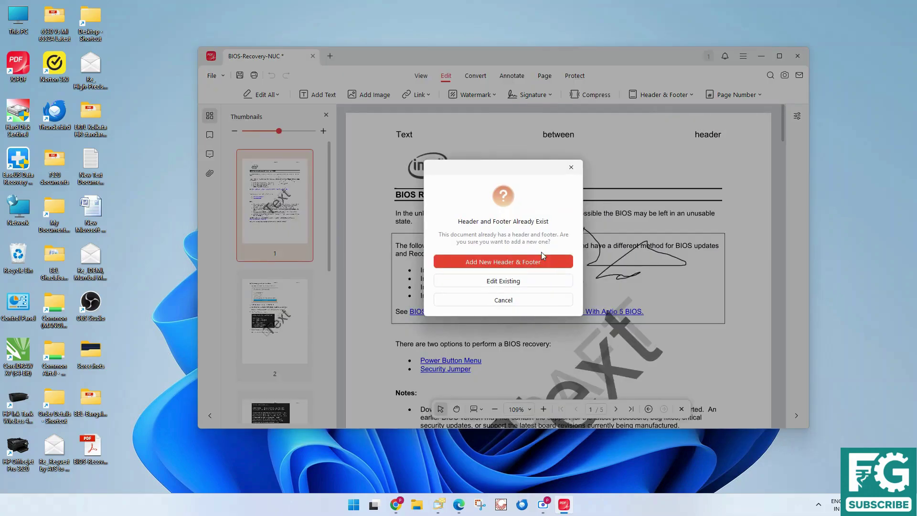
pyautogui.click(507, 284)
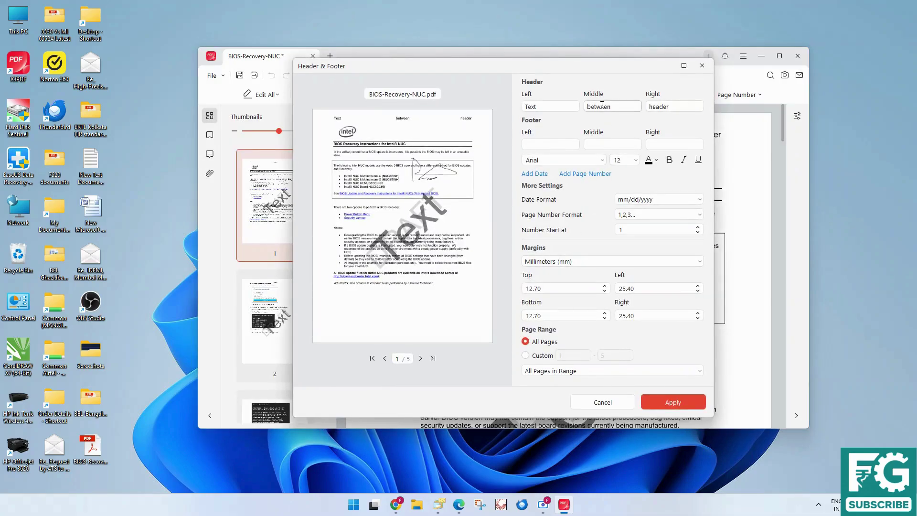
pyautogui.moveTo(537, 106); pyautogui.dragTo(526, 109)
pyautogui.press('Tab')
pyautogui.press('Tab')
pyautogui.click(655, 406)
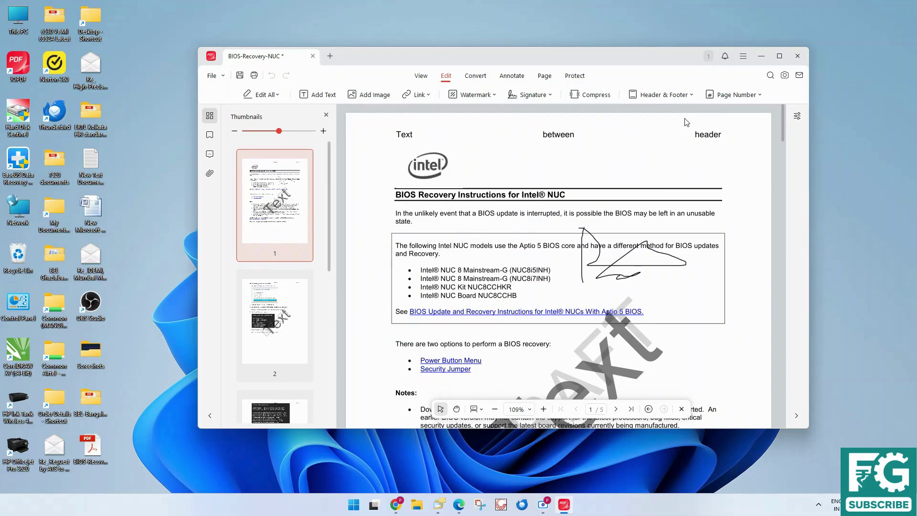
# Add 'footer' as the left footer on all pages
pyautogui.click(683, 95)
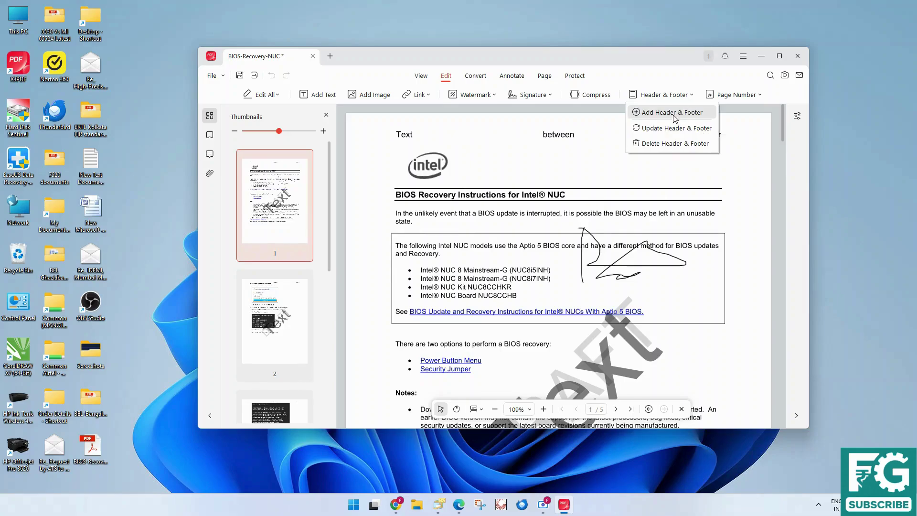
pyautogui.click(674, 113)
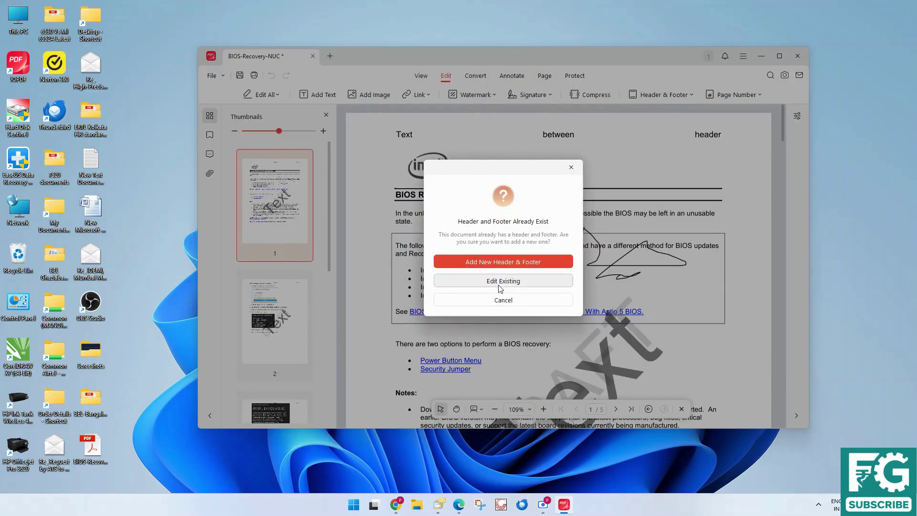
pyautogui.click(498, 281)
pyautogui.click(539, 145)
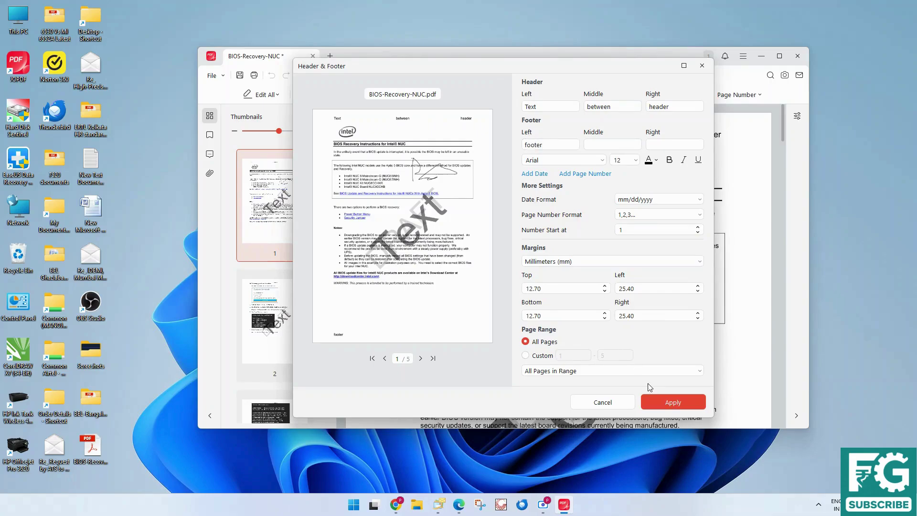
pyautogui.click(671, 403)
pyautogui.scroll(-3, 480, 380)
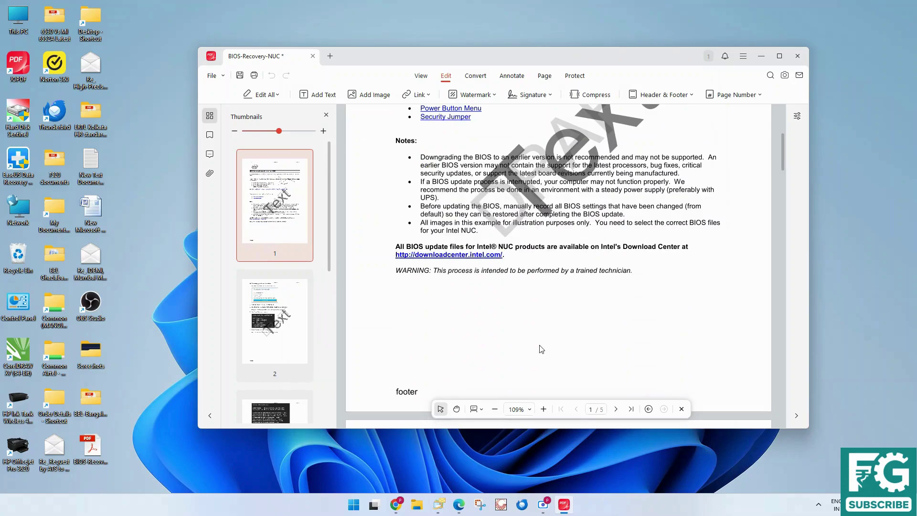
pyautogui.scroll(3, 542, 347)
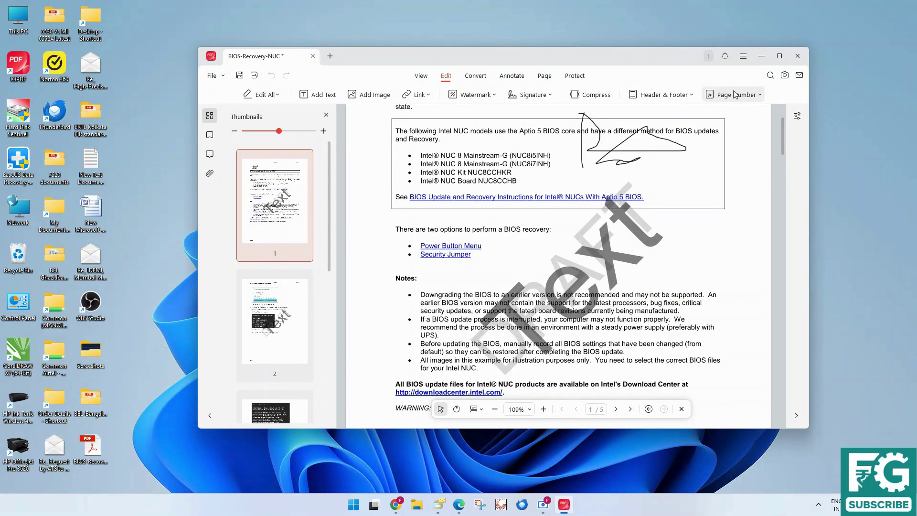
# Add bottom-centre 1,2,3 page numbers starting at 1 to all pages and scroll to verify
pyautogui.click(744, 96)
pyautogui.click(745, 114)
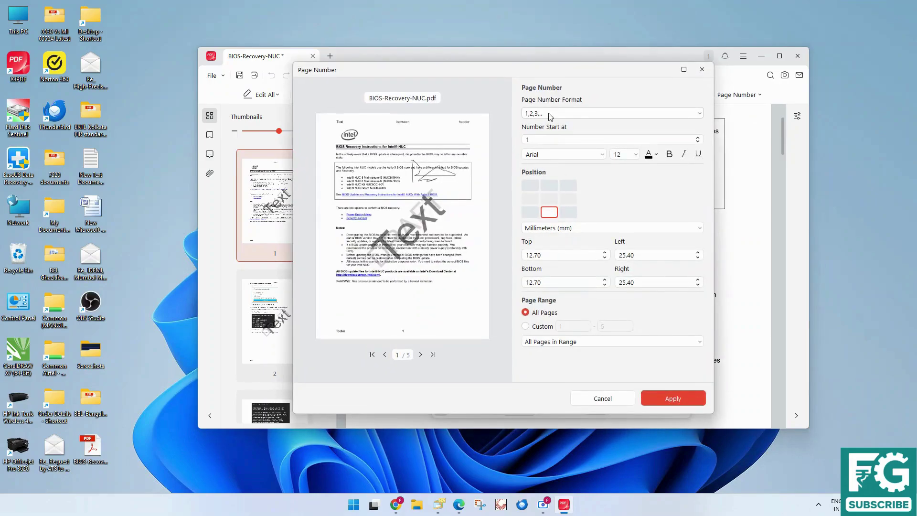
pyautogui.click(549, 115)
pyautogui.click(531, 116)
pyautogui.click(542, 115)
pyautogui.click(542, 115)
pyautogui.click(673, 398)
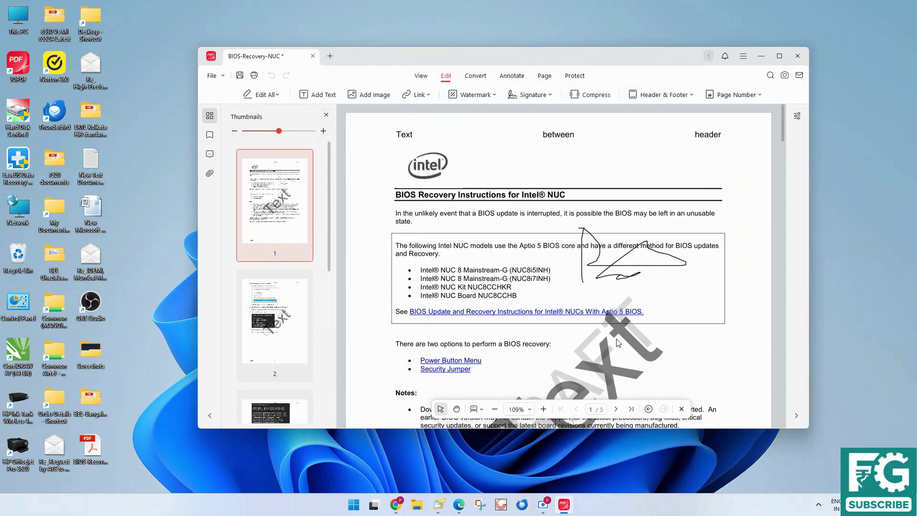
pyautogui.scroll(-8, 617, 342)
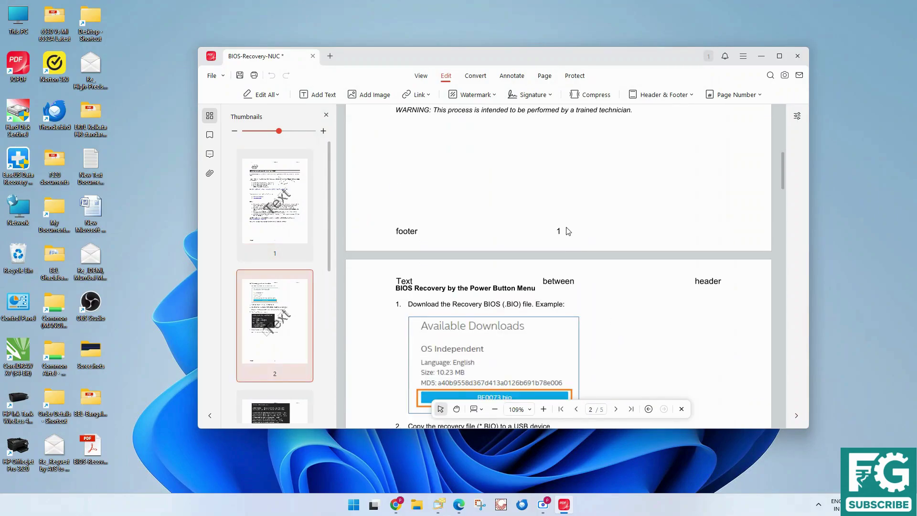
pyautogui.scroll(-8, 563, 234)
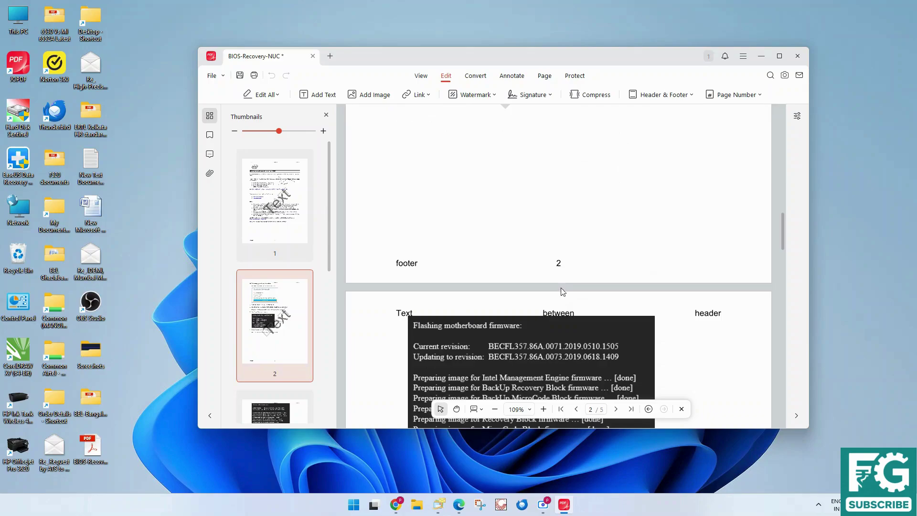
pyautogui.scroll(-10, 559, 266)
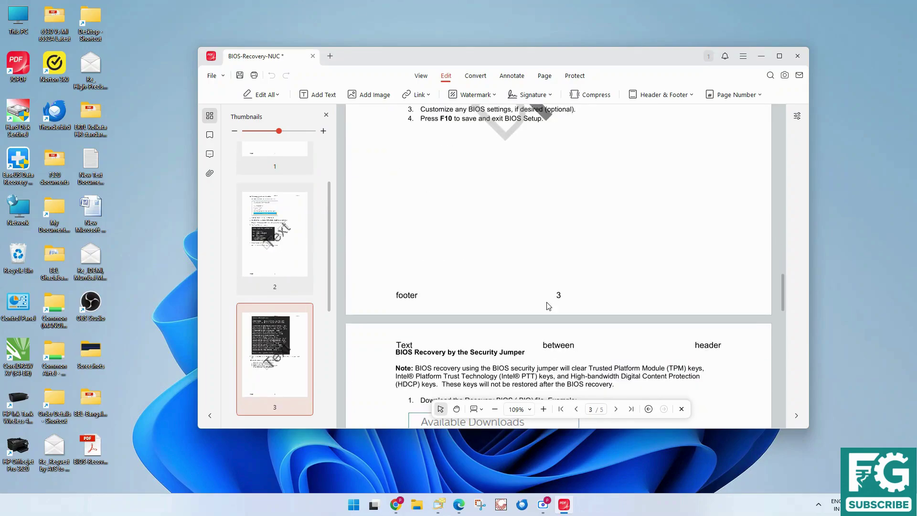
pyautogui.scroll(4, 558, 302)
pyautogui.scroll(18, 558, 303)
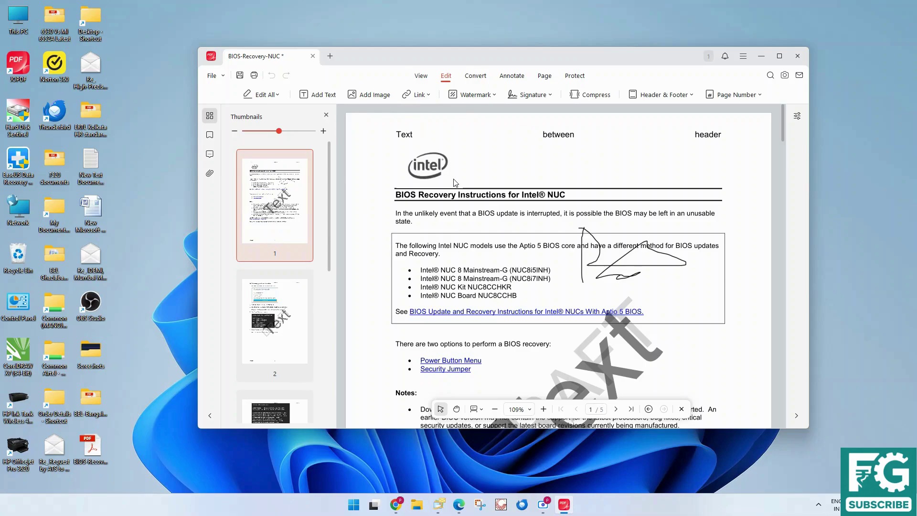
# Close BIOS-Recovery-NUC with Don't Save and launch Batch Process from the start page
pyautogui.click(314, 57)
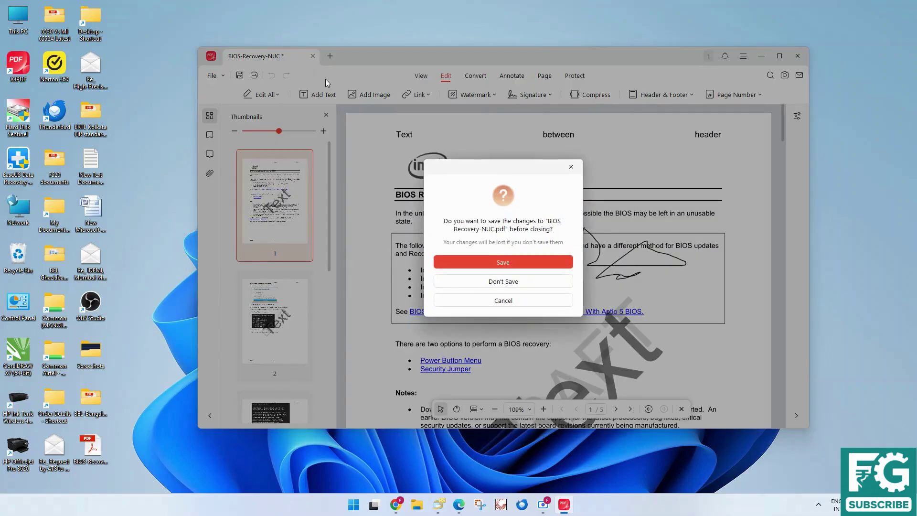
pyautogui.click(494, 282)
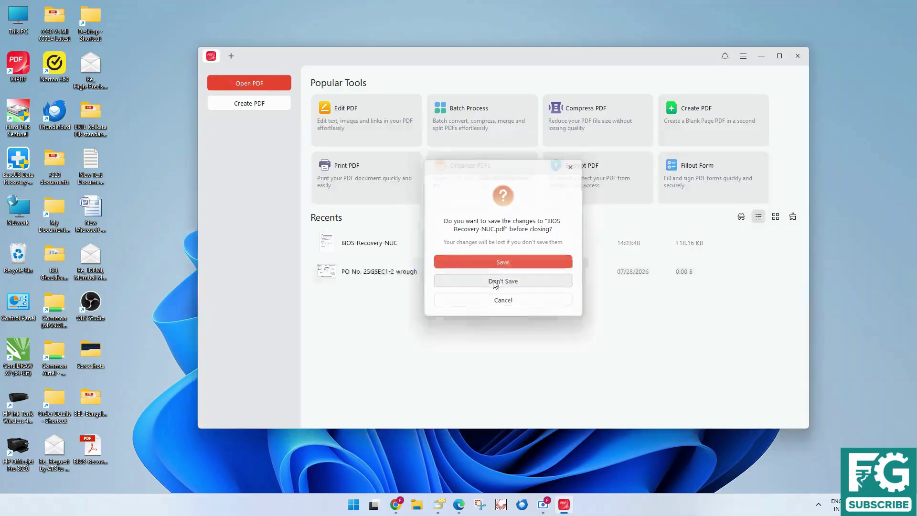
pyautogui.click(470, 124)
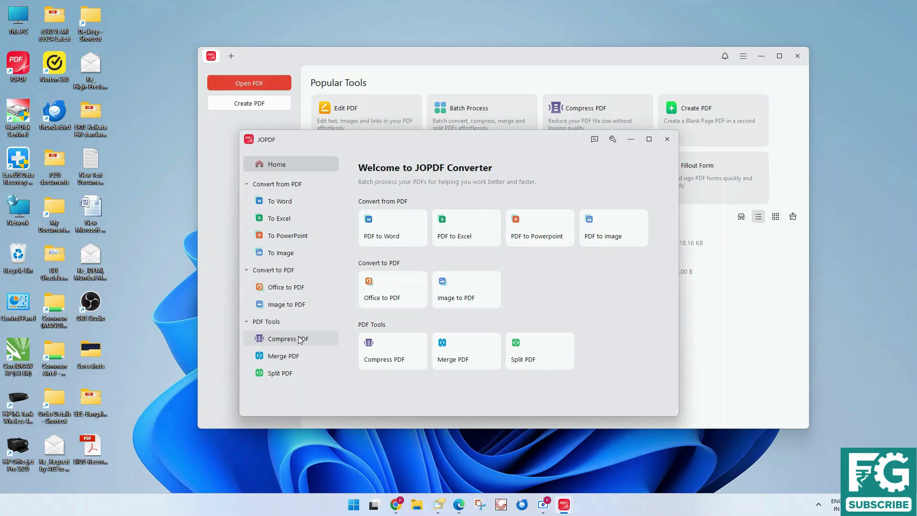
# Convert BIOS-Recovery-NUC.pdf to a DOC Word file and open the result from the desktop
pyautogui.click(399, 237)
pyautogui.click(492, 318)
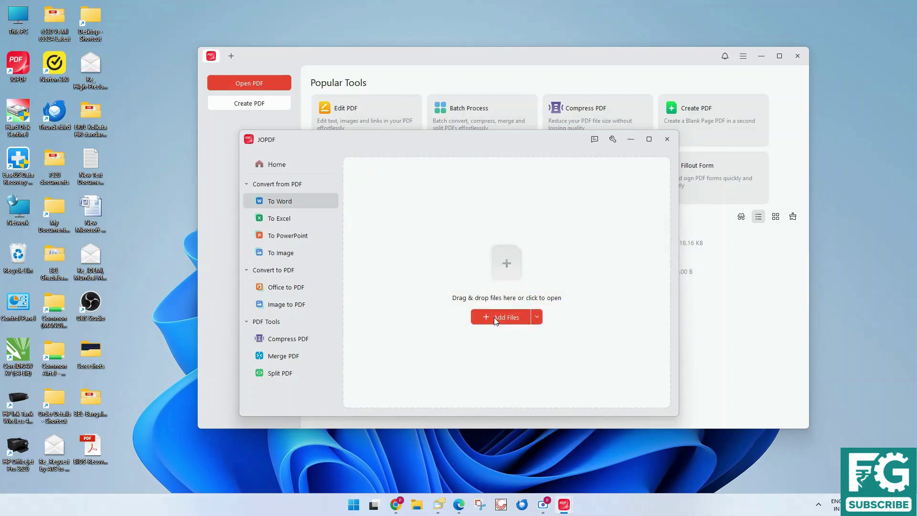
pyautogui.doubleClick(351, 287)
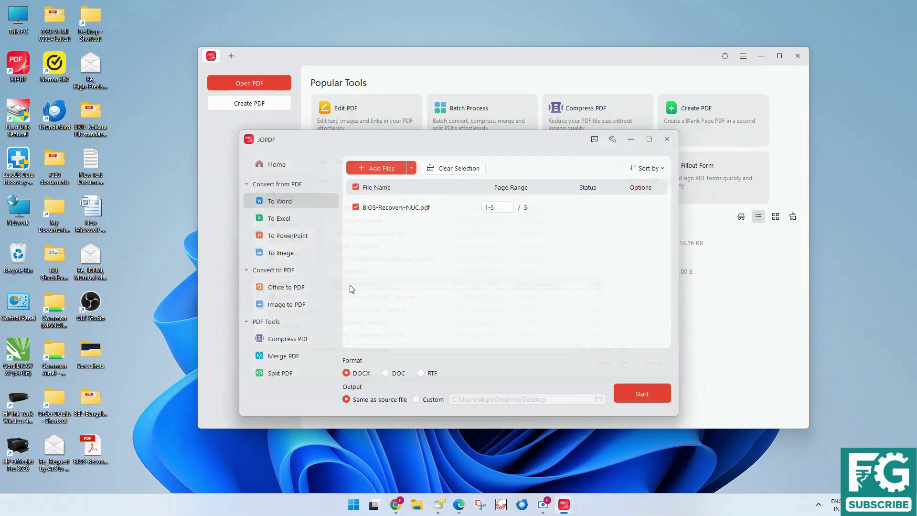
pyautogui.click(386, 374)
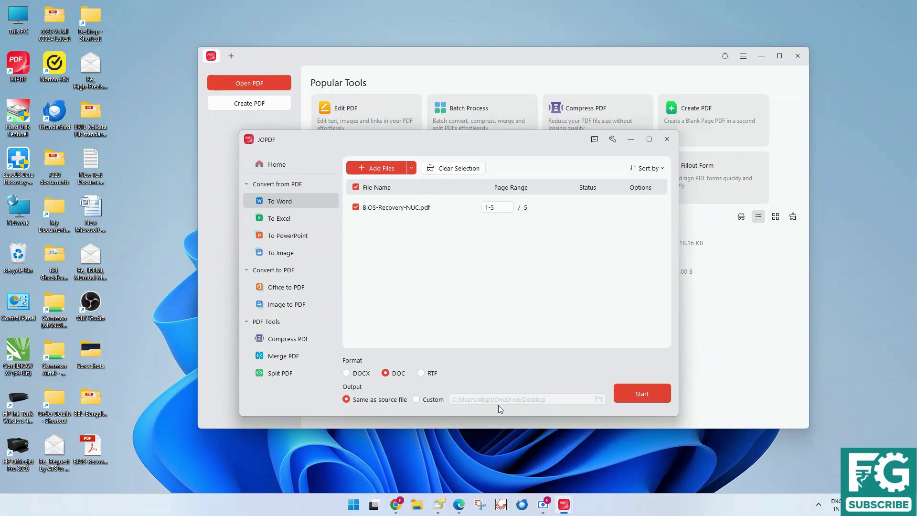
pyautogui.click(647, 398)
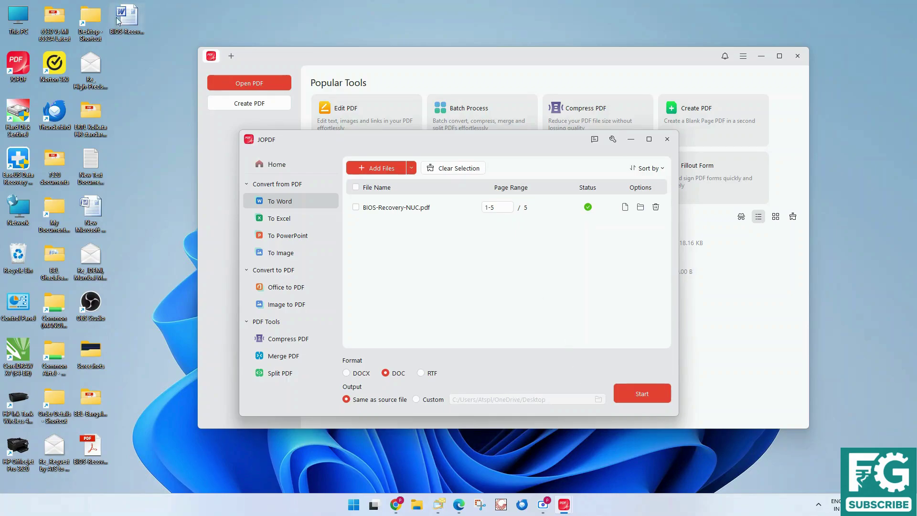
pyautogui.doubleClick(131, 27)
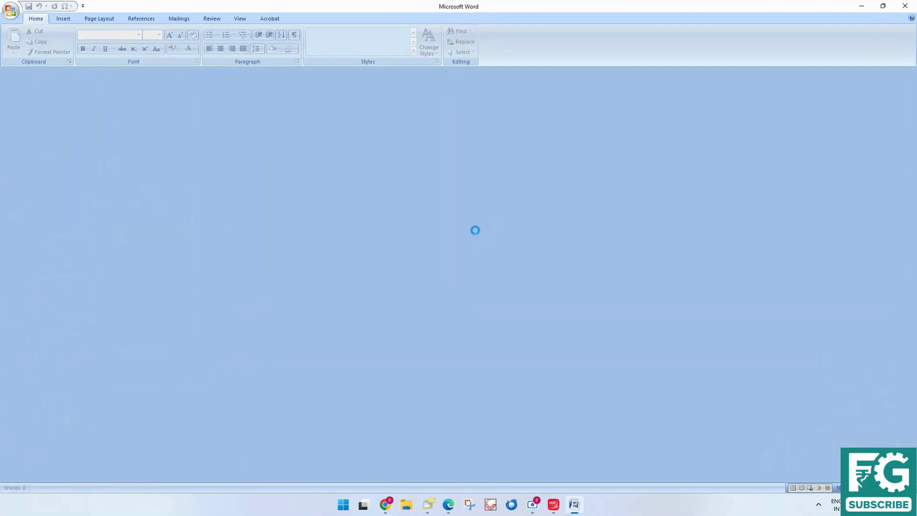
# Scroll through the converted Word document, then quit Word discarding the stray 'dsds' edit
pyautogui.scroll(-8, 461, 238)
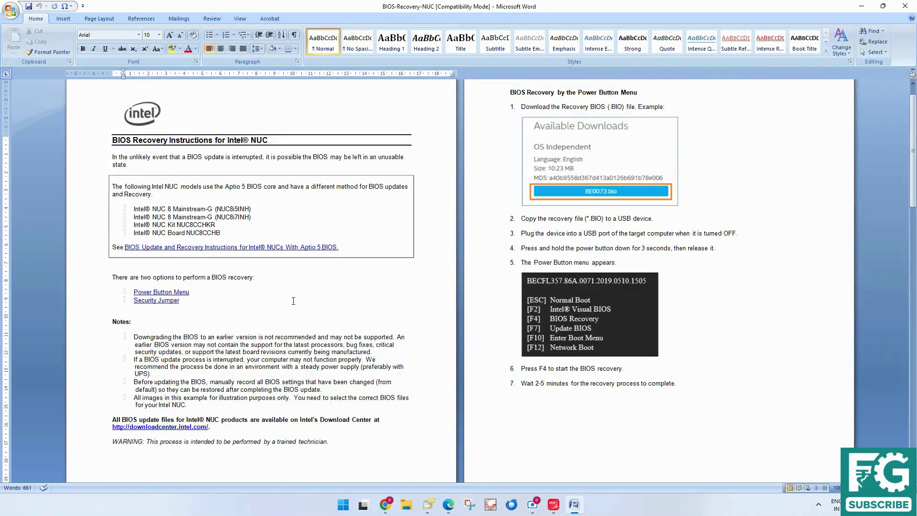
pyautogui.scroll(-15, 353, 296)
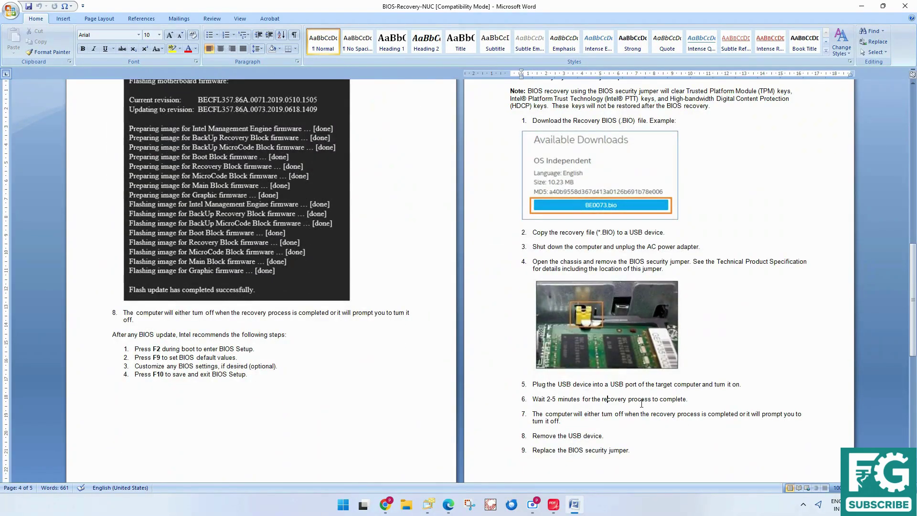
pyautogui.write('dsds')
pyautogui.click(905, 6)
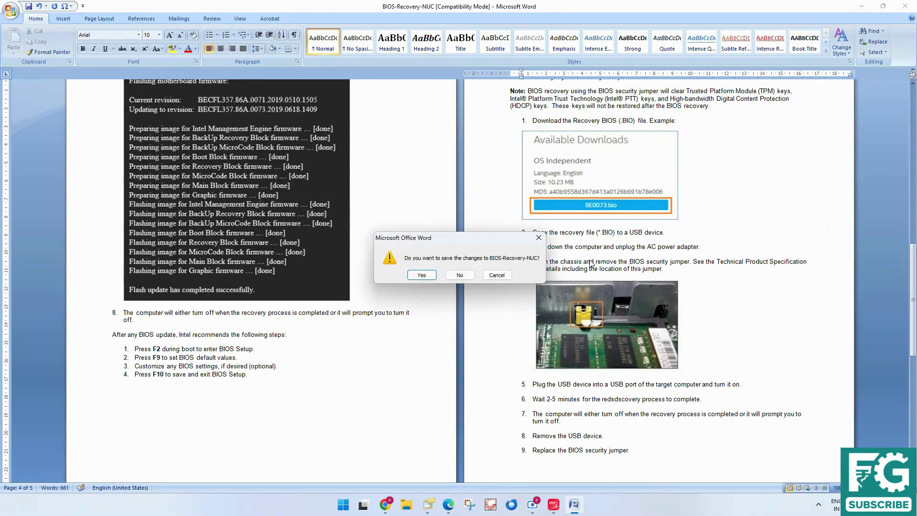
pyautogui.click(471, 276)
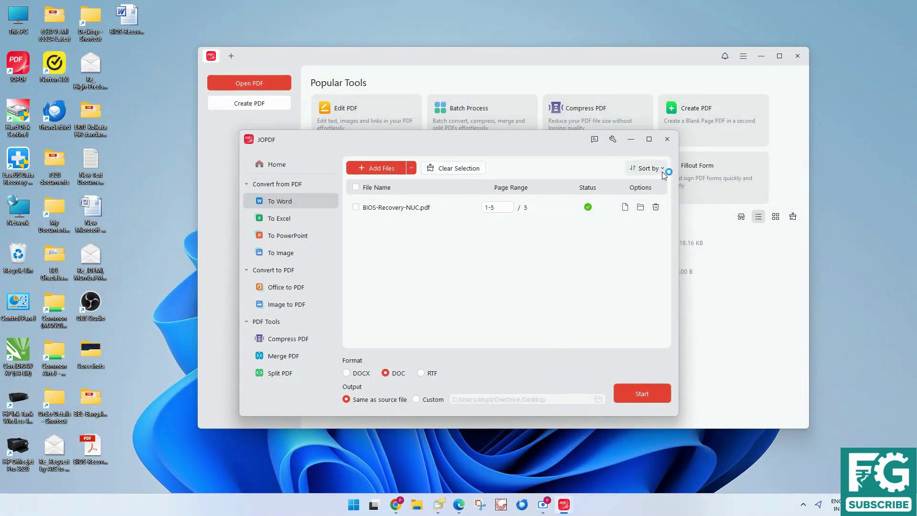
# Open the Compress PDF tool and check the desktop PDF's properties, showing 118.16 KB
pyautogui.click(667, 139)
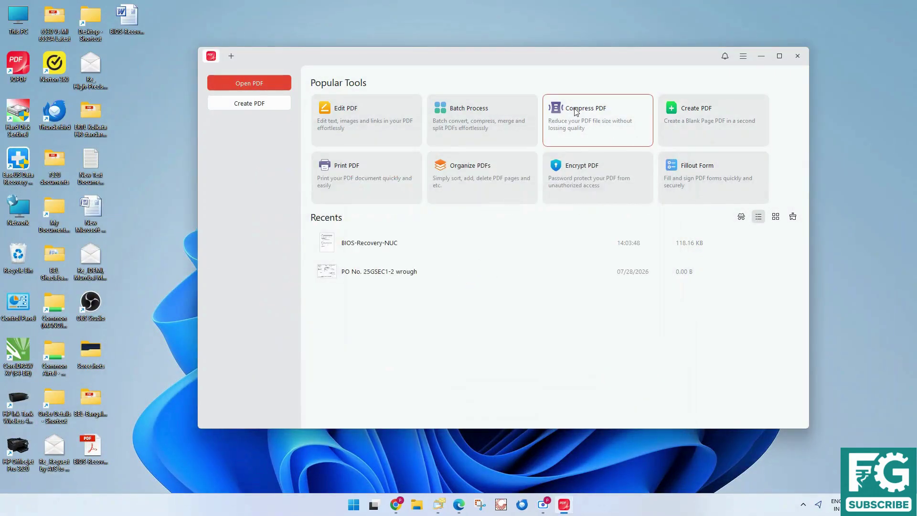
pyautogui.click(576, 112)
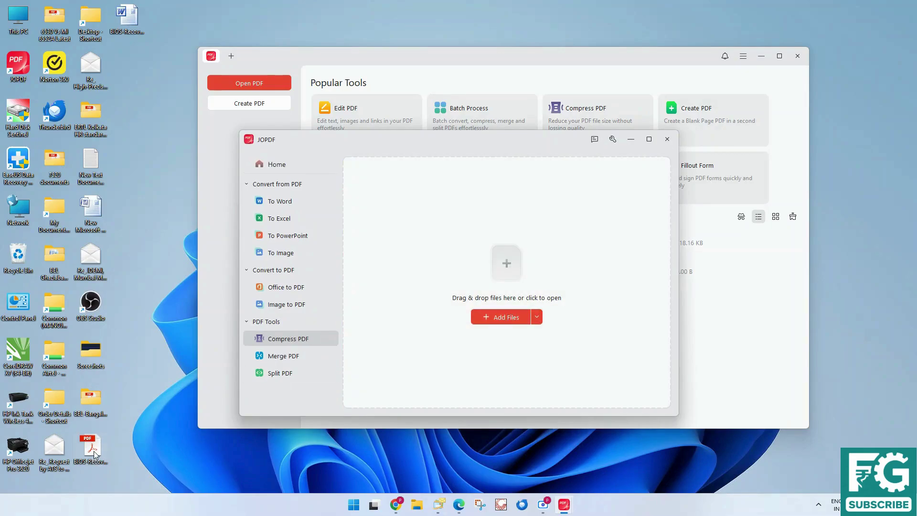
pyautogui.rightClick(94, 450)
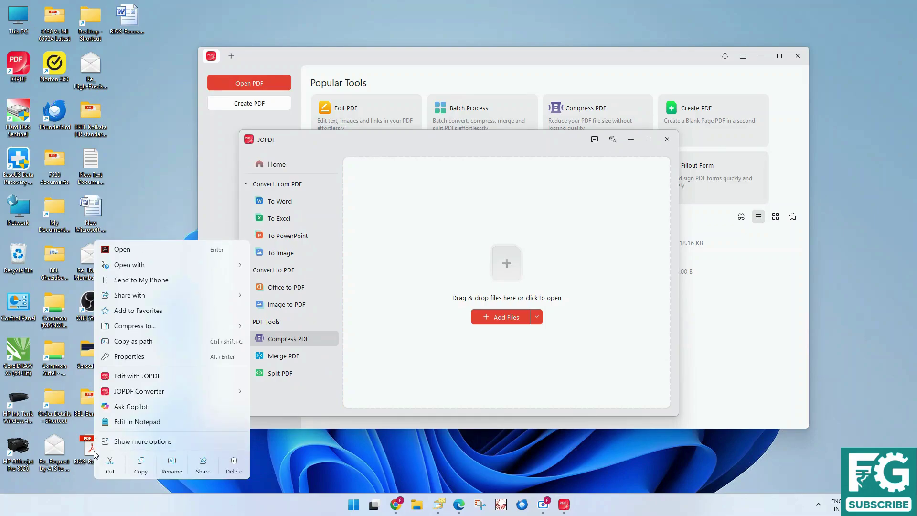
pyautogui.click(133, 442)
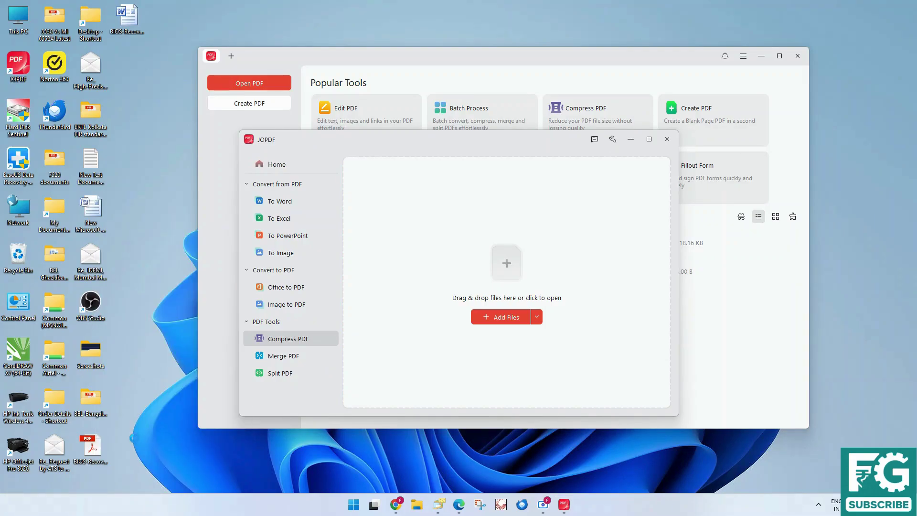
pyautogui.click(107, 445)
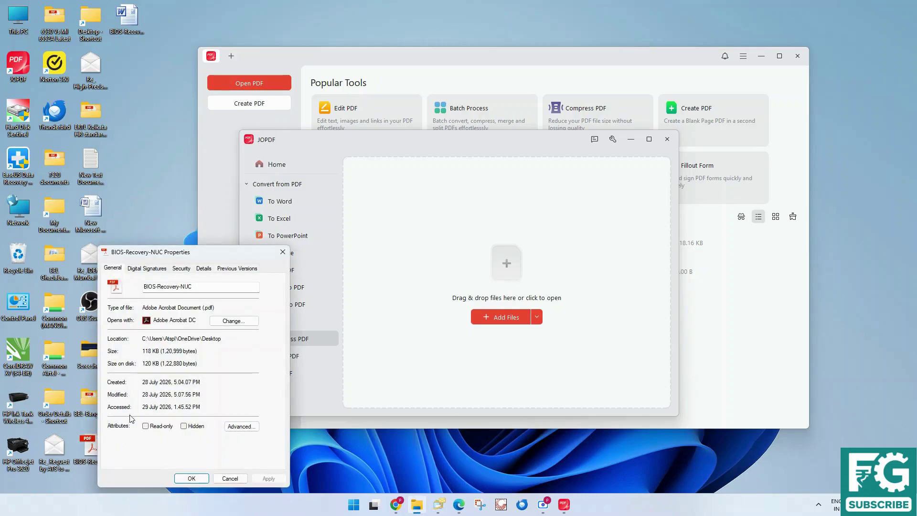
pyautogui.click(229, 480)
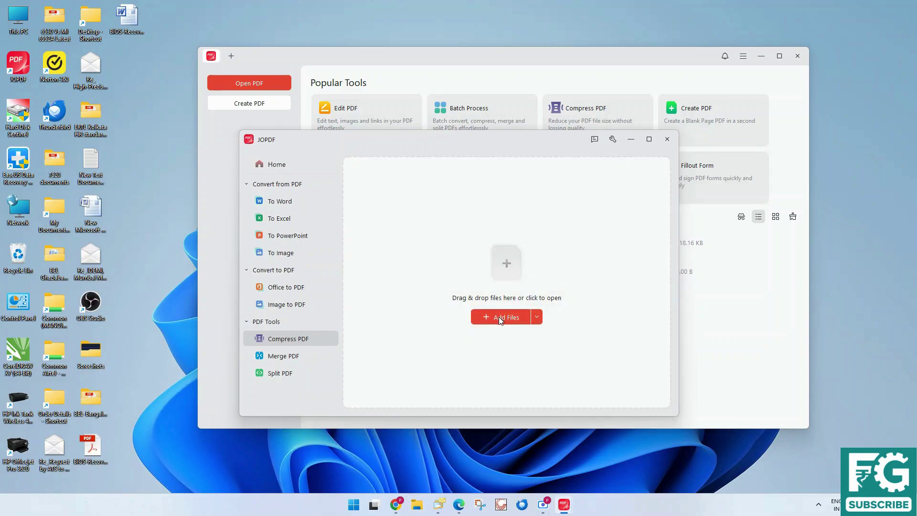
# Add BIOS-Recovery-NUC.pdf and start compressing it at Medium level
pyautogui.click(498, 317)
pyautogui.doubleClick(368, 292)
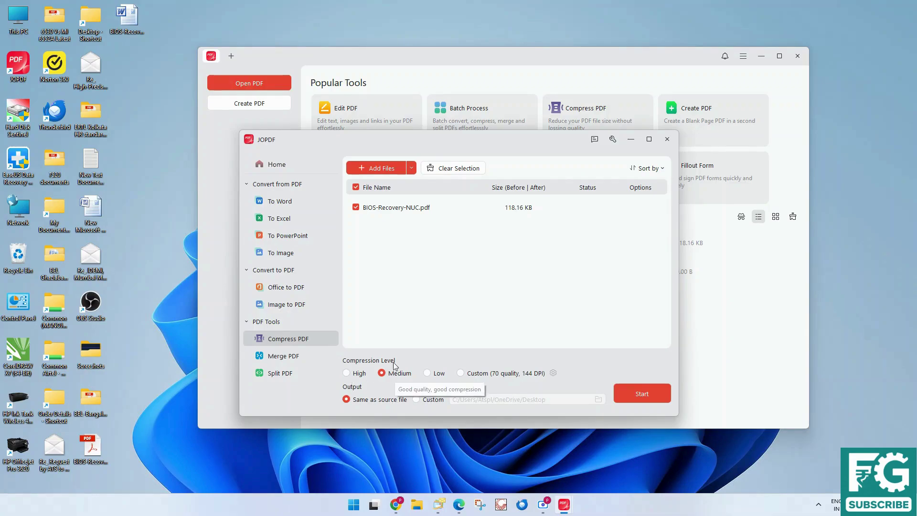
pyautogui.click(630, 391)
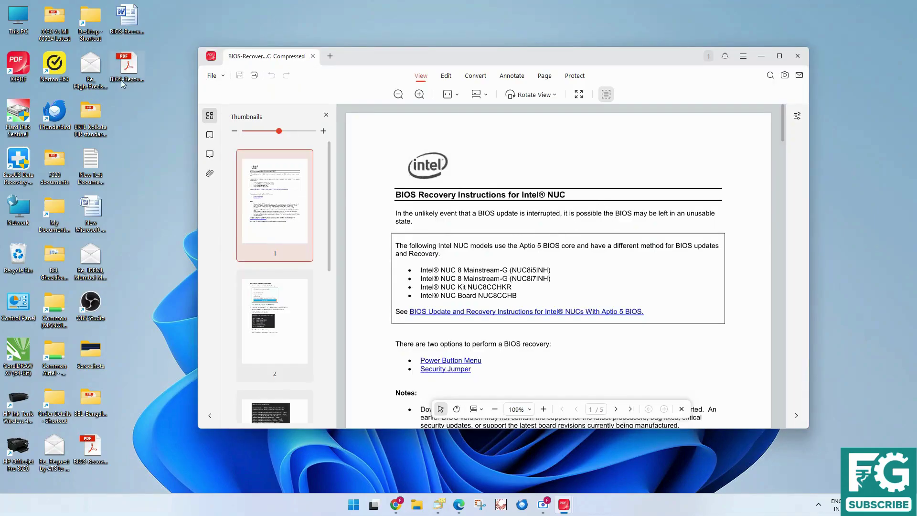
# Compare the 114.71 KB compressed file with the 118.16 KB original on the desktop, then close it
pyautogui.click(130, 75)
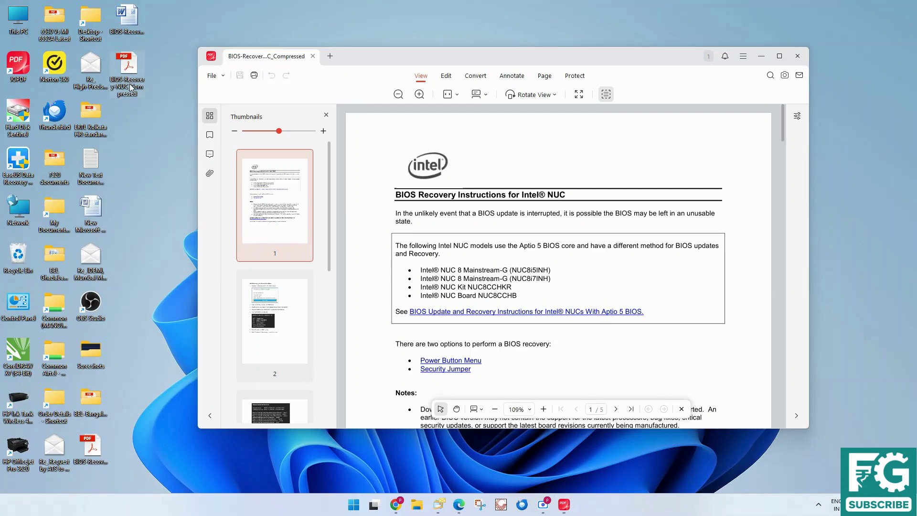
pyautogui.click(95, 453)
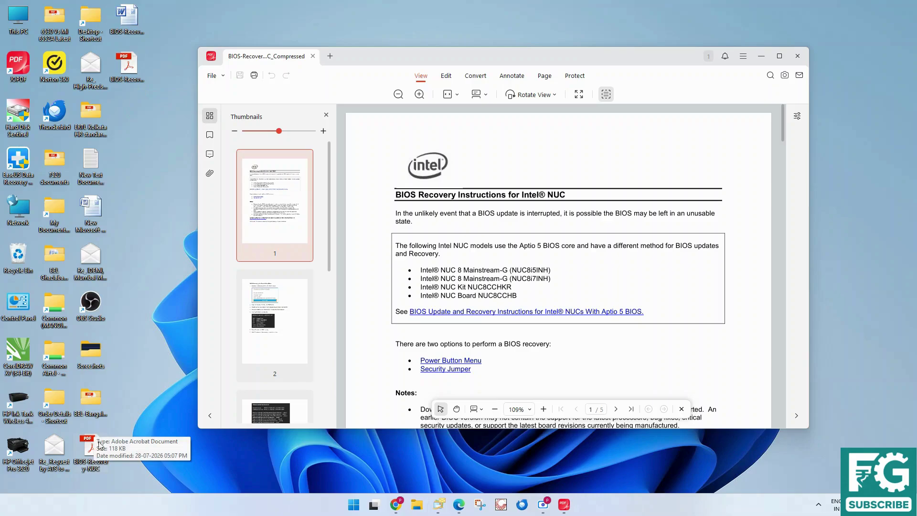
pyautogui.click(130, 74)
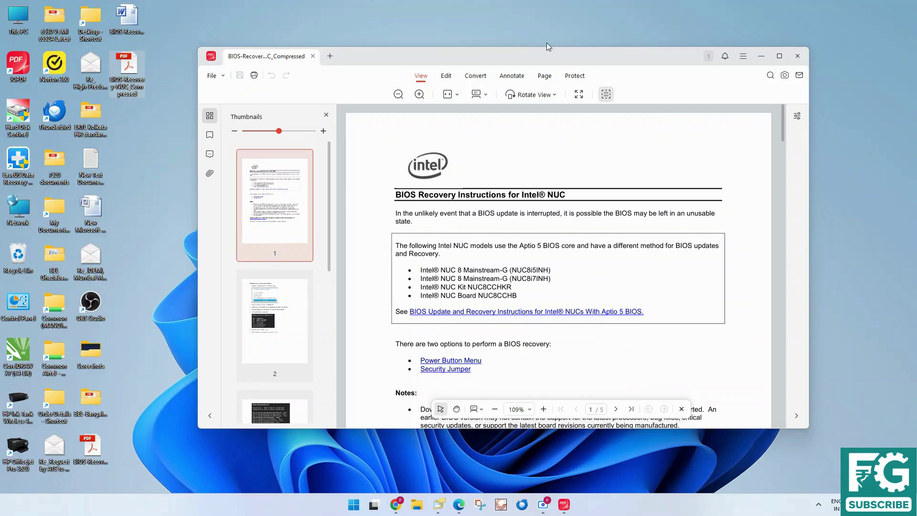
pyautogui.click(314, 56)
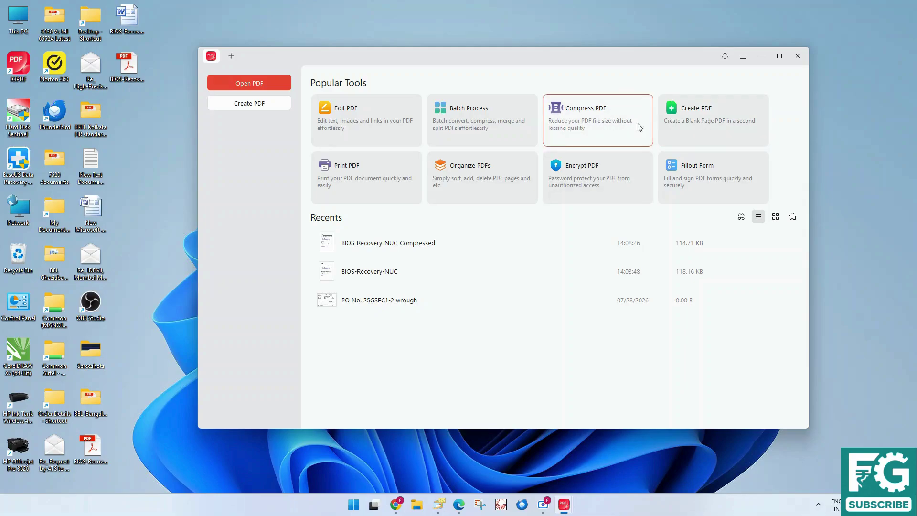
pyautogui.click(728, 124)
pyautogui.scroll(-3, 478, 277)
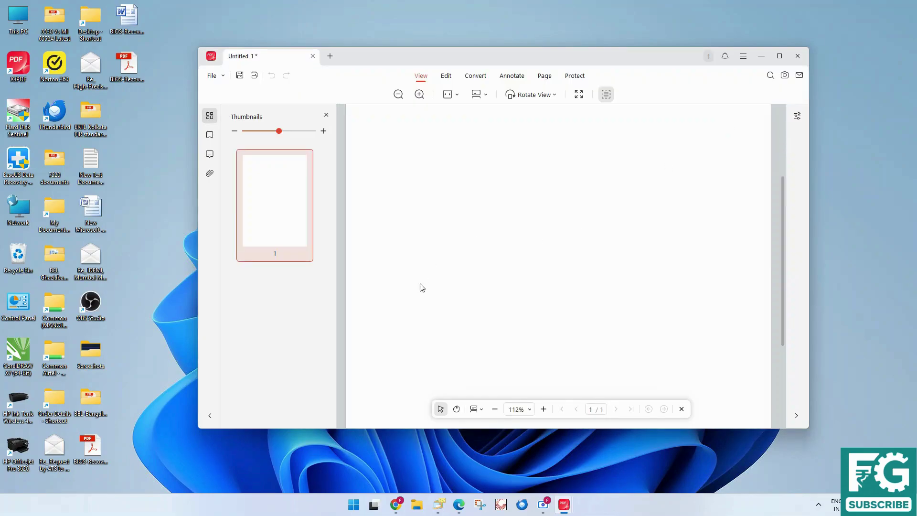
pyautogui.scroll(-3, 499, 330)
pyautogui.scroll(5, 499, 330)
pyautogui.scroll(-5, 476, 288)
pyautogui.scroll(3, 476, 288)
pyautogui.scroll(2, 476, 288)
pyautogui.scroll(2, 476, 288)
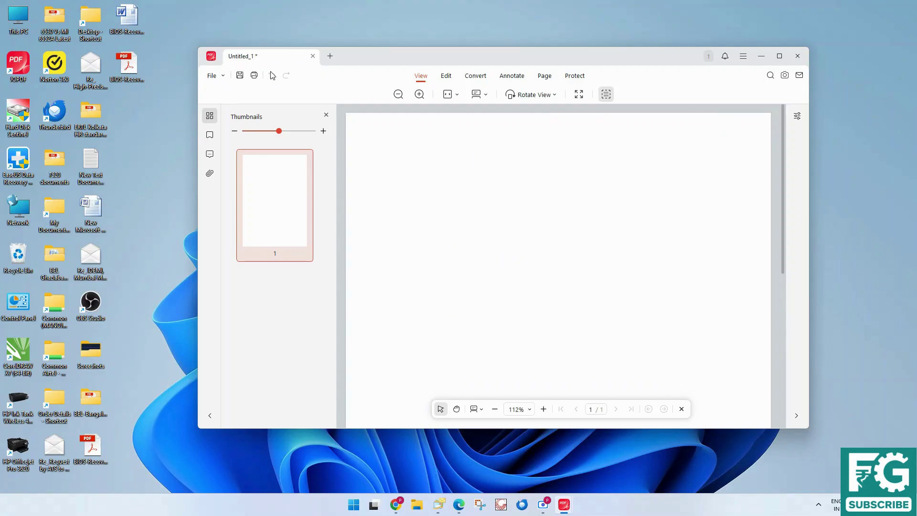
pyautogui.click(312, 56)
pyautogui.click(480, 287)
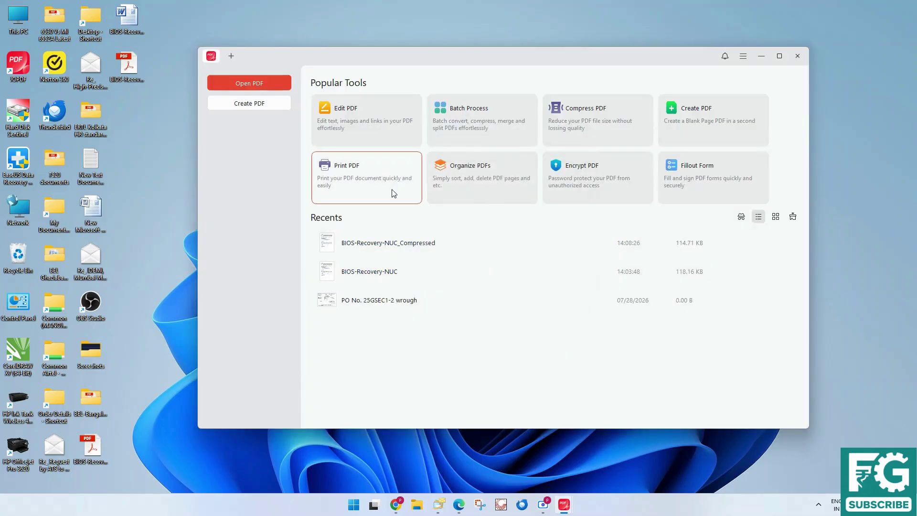
# Open BIOS-Recovery-NUC through Print PDF and bring up its print settings
pyautogui.click(370, 180)
pyautogui.doubleClick(335, 203)
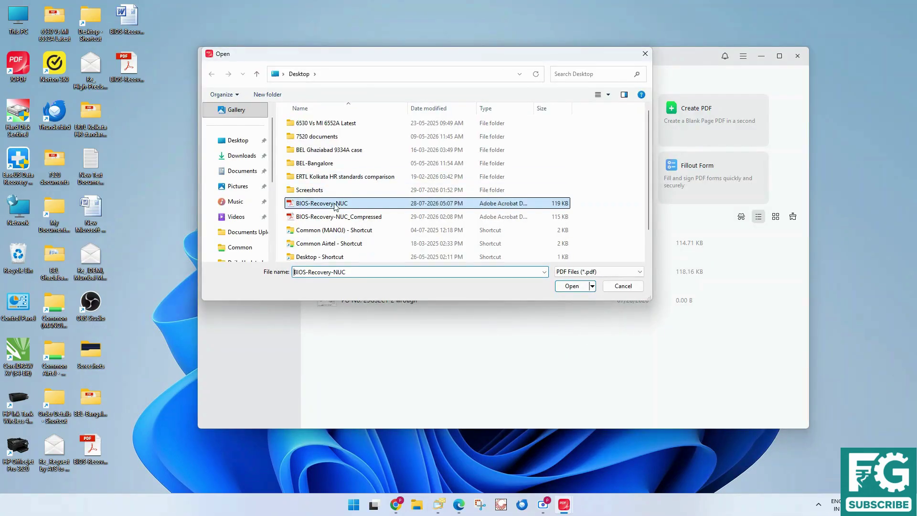
pyautogui.hotkey('ctrl', 'p')
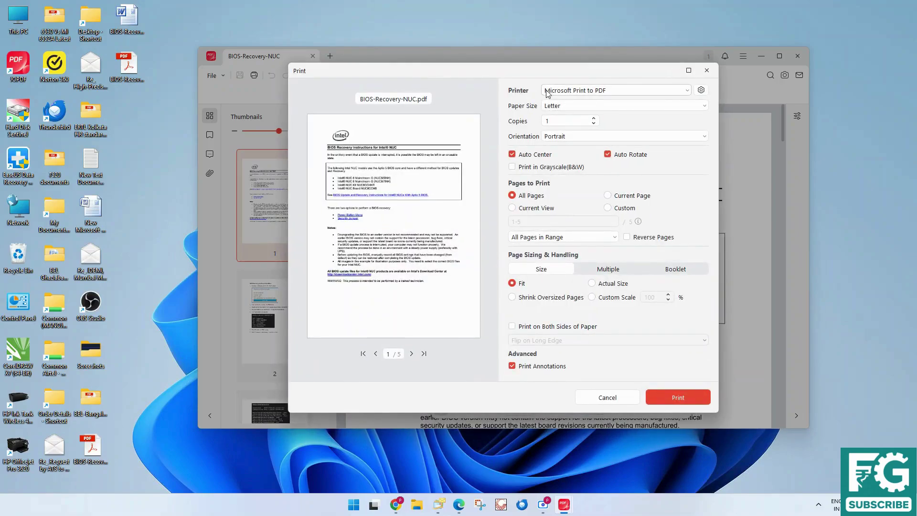
# Review the available printers, cancel printing, and close the document
pyautogui.click(579, 91)
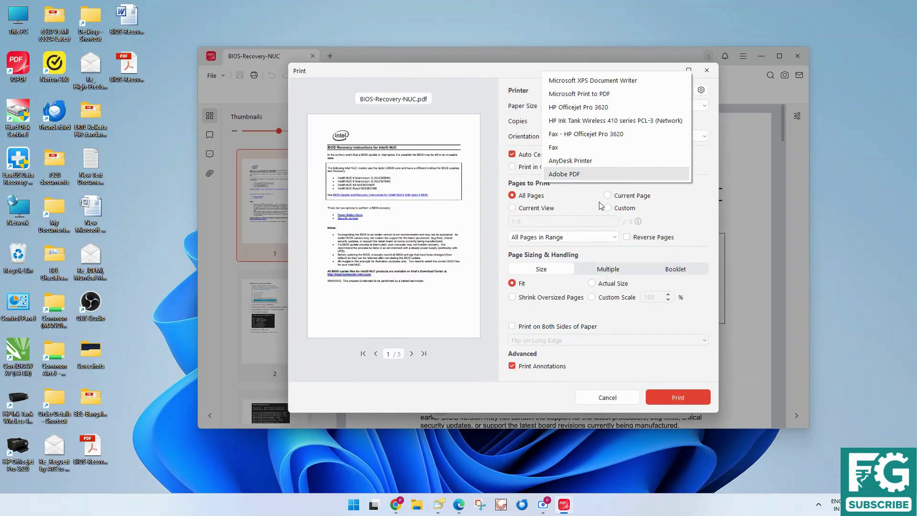
pyautogui.click(582, 220)
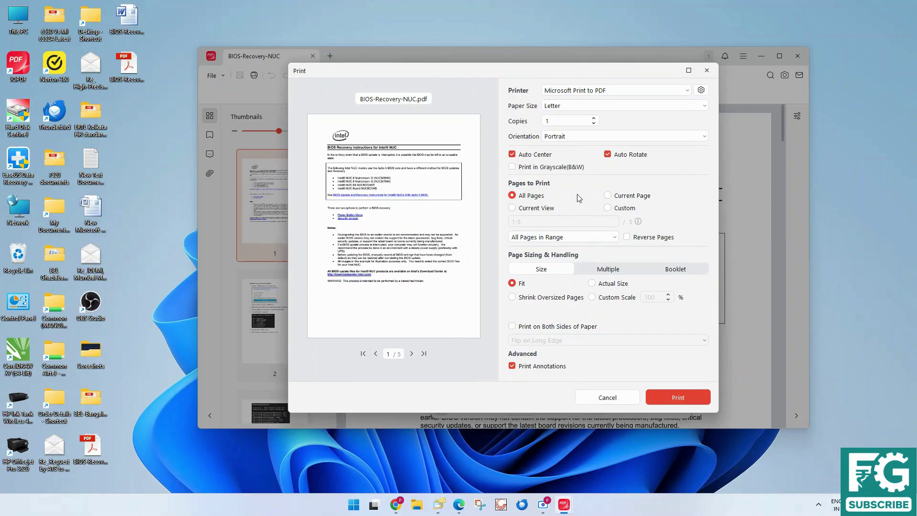
pyautogui.click(603, 398)
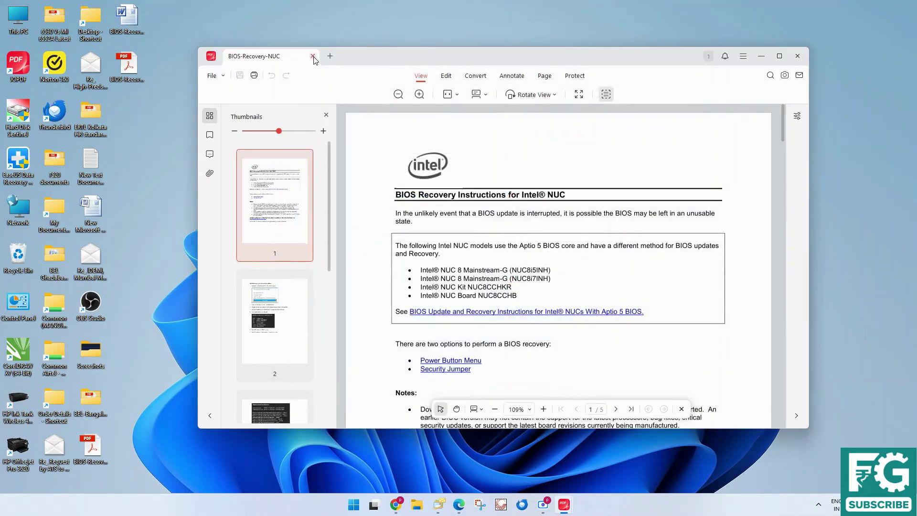
pyautogui.click(313, 56)
# Open BIOS-Recovery-NUC in the page organizer and select its pages 2 to 5
pyautogui.click(493, 180)
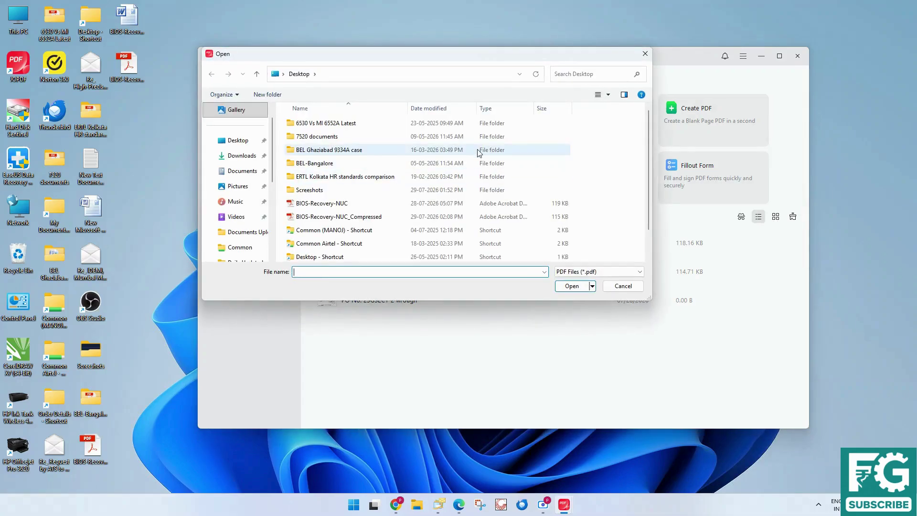
pyautogui.doubleClick(329, 203)
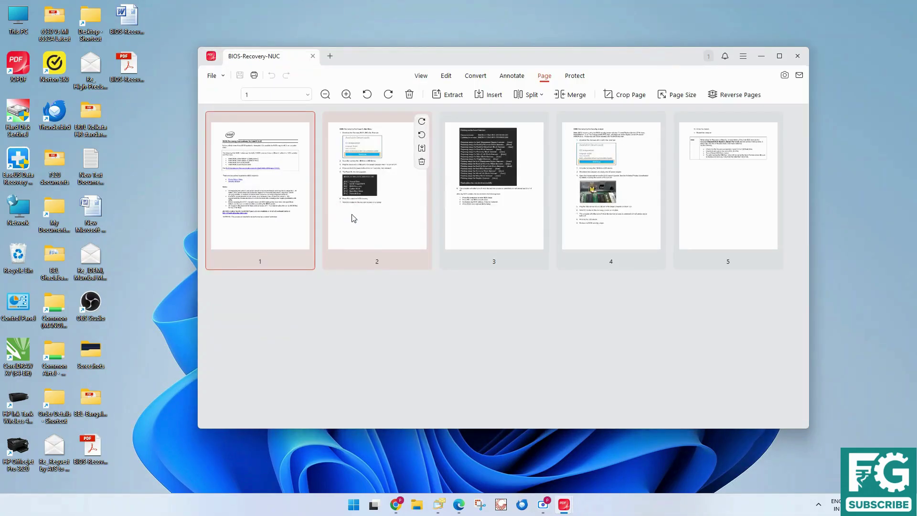
pyautogui.click(355, 213)
pyautogui.click(494, 240)
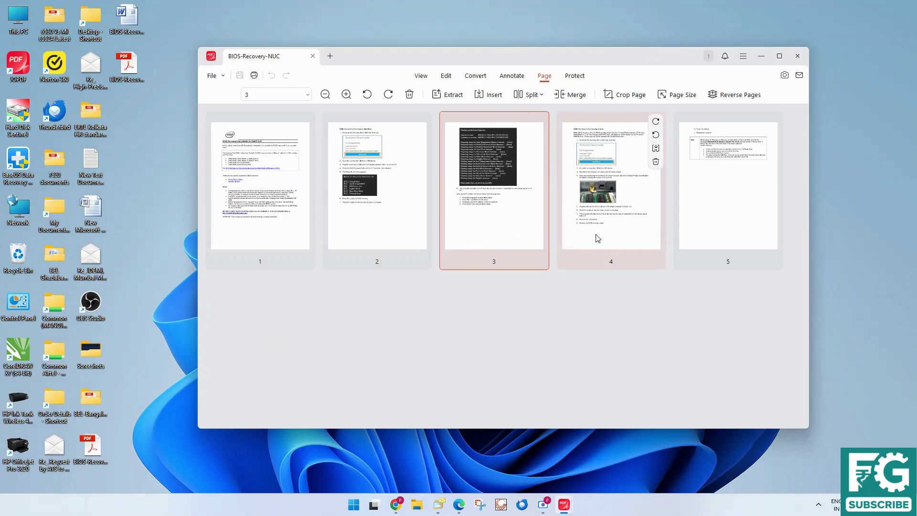
pyautogui.click(598, 238)
pyautogui.click(698, 231)
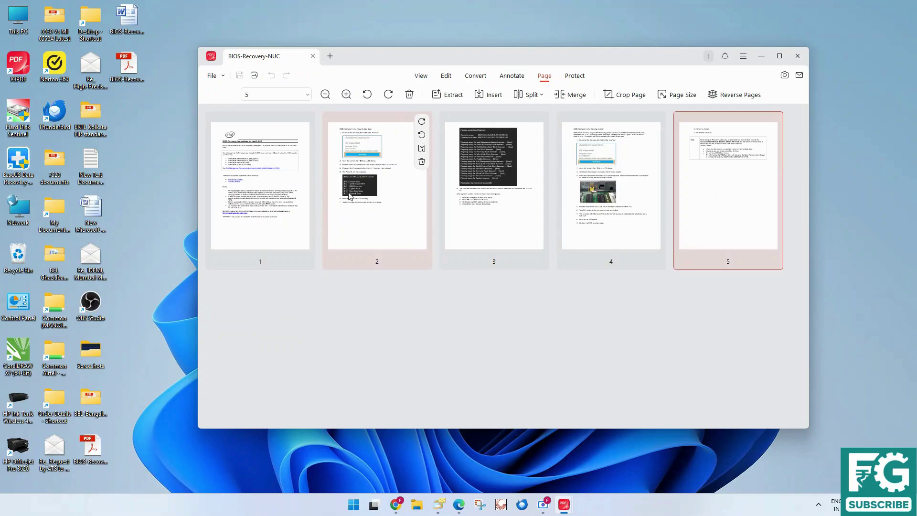
# Move the dark-screenshot page to second place and the jumper-photo page to third
pyautogui.moveTo(510, 238)
pyautogui.mouseDown()
pyautogui.moveTo(474, 235)
pyautogui.moveTo(500, 230)
pyautogui.mouseUp()
pyautogui.moveTo(599, 236); pyautogui.dragTo(608, 233)
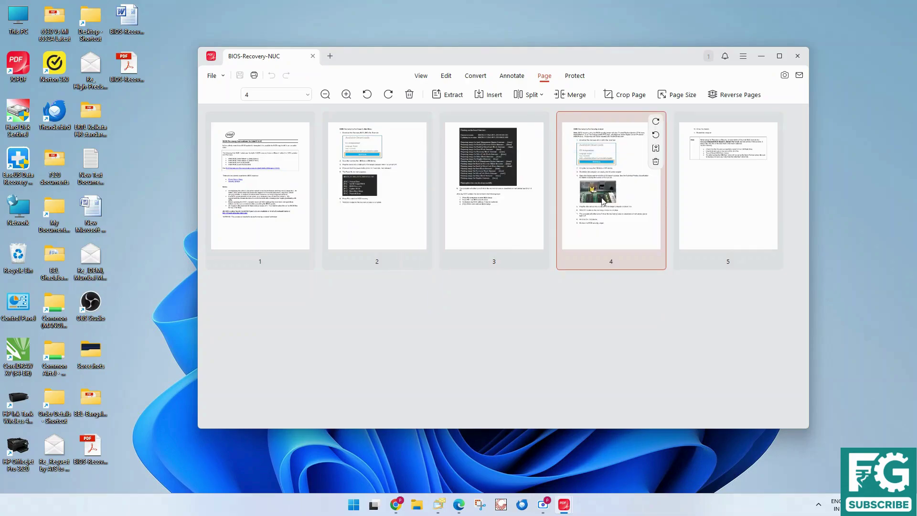
pyautogui.click(505, 229)
pyautogui.moveTo(506, 232); pyautogui.dragTo(360, 273)
pyautogui.moveTo(311, 212); pyautogui.dragTo(310, 213)
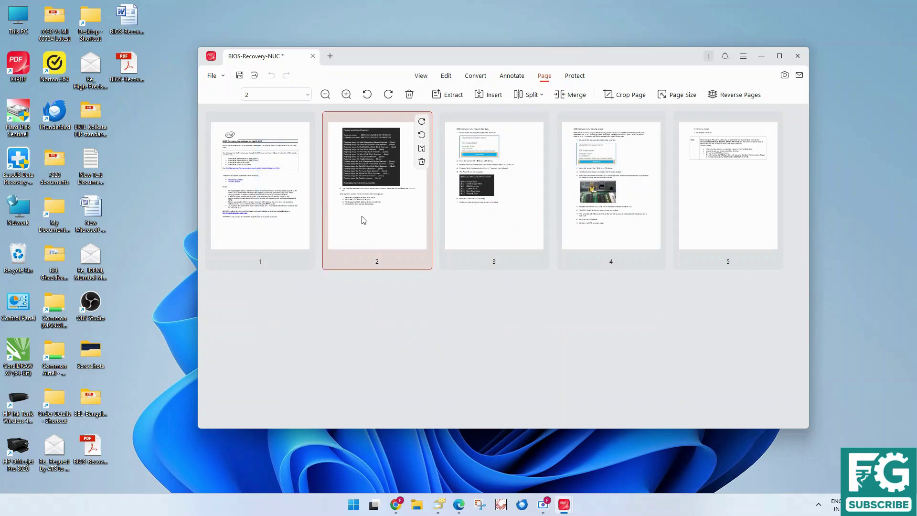
pyautogui.moveTo(603, 224); pyautogui.dragTo(480, 215)
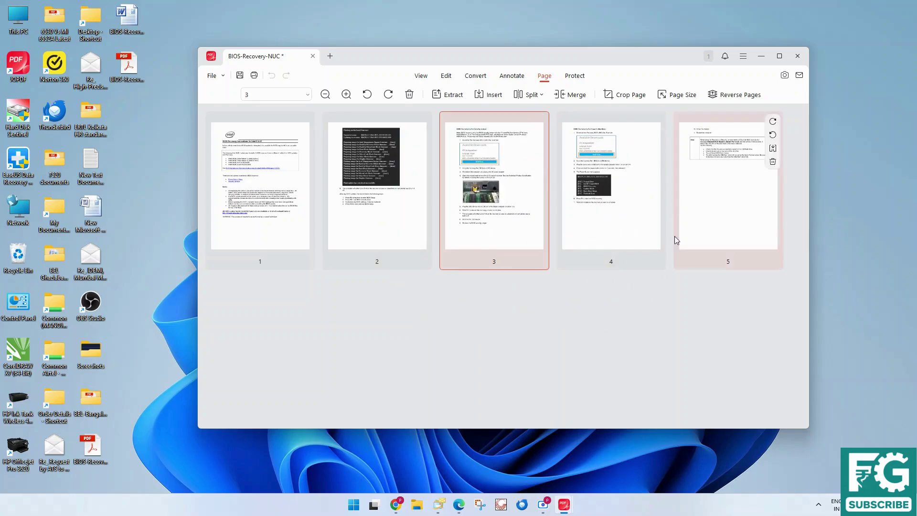
# Append a blank sixth page after page 5
pyautogui.click(620, 246)
pyautogui.click(766, 245)
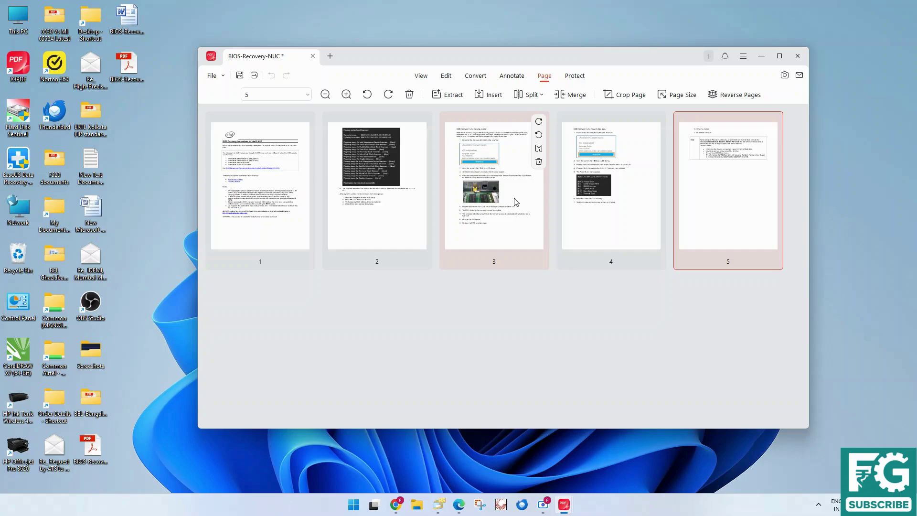
pyautogui.click(497, 97)
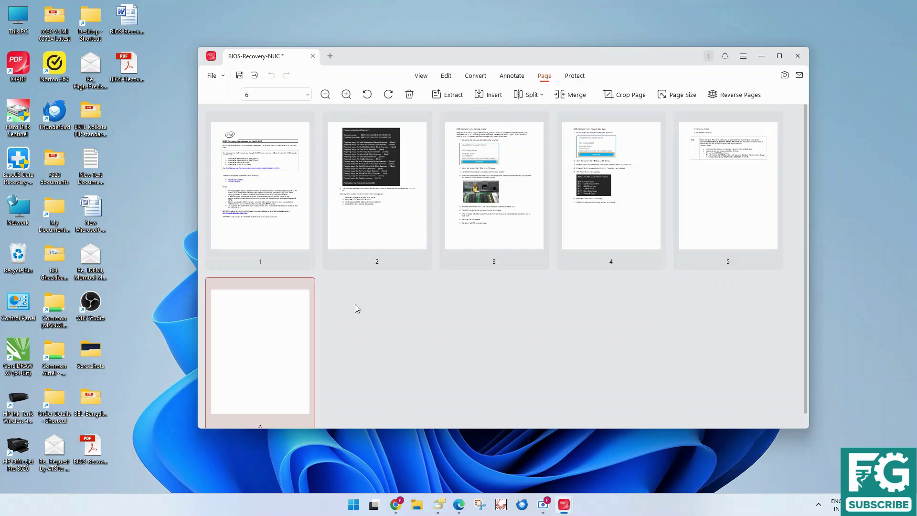
pyautogui.click(540, 95)
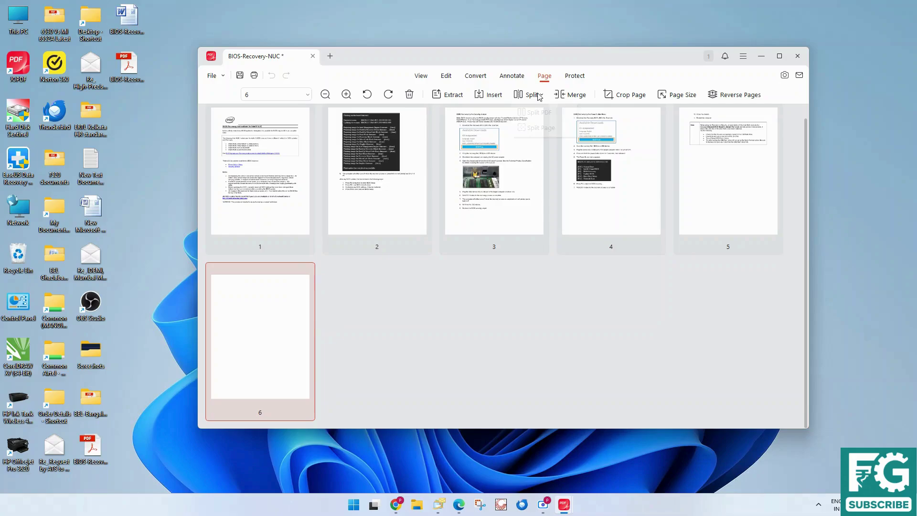
pyautogui.click(536, 114)
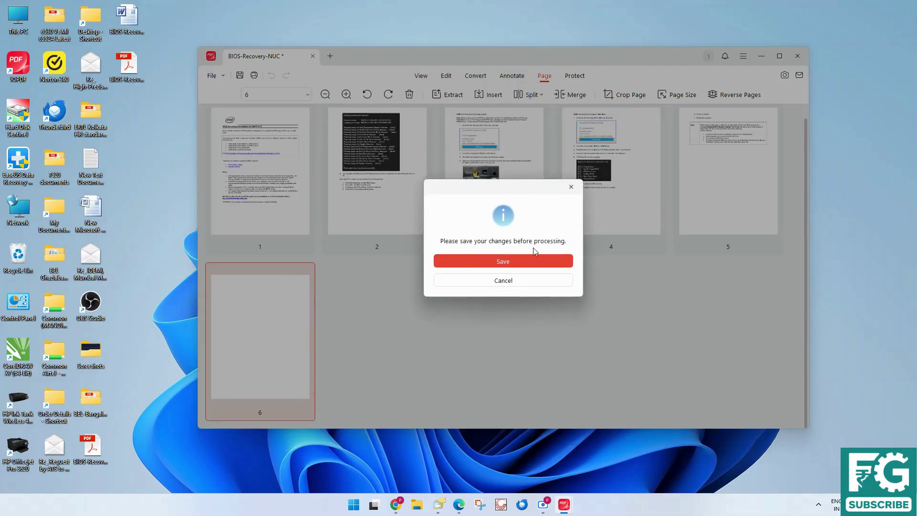
pyautogui.click(571, 187)
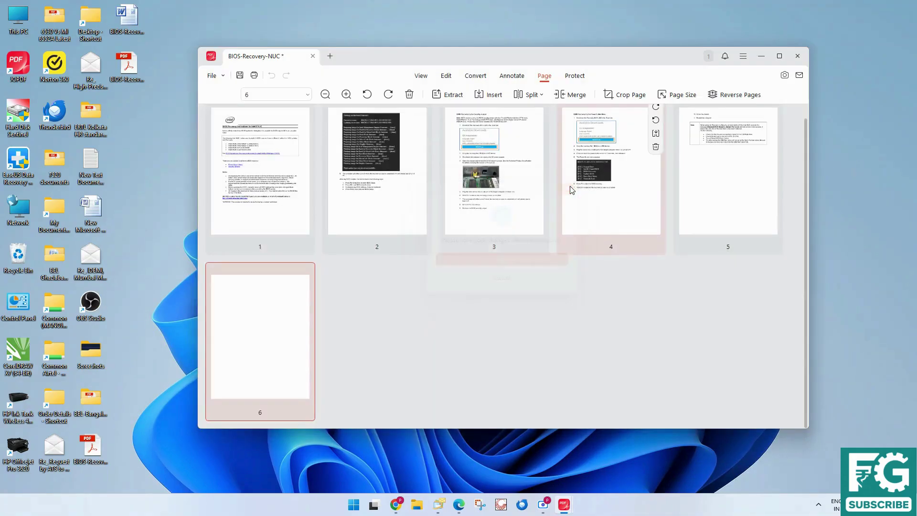
pyautogui.click(568, 94)
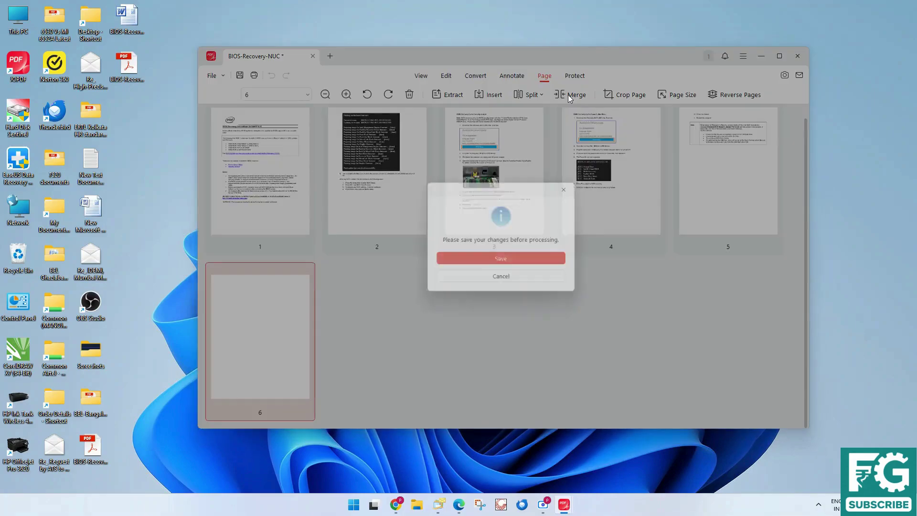
pyautogui.click(526, 284)
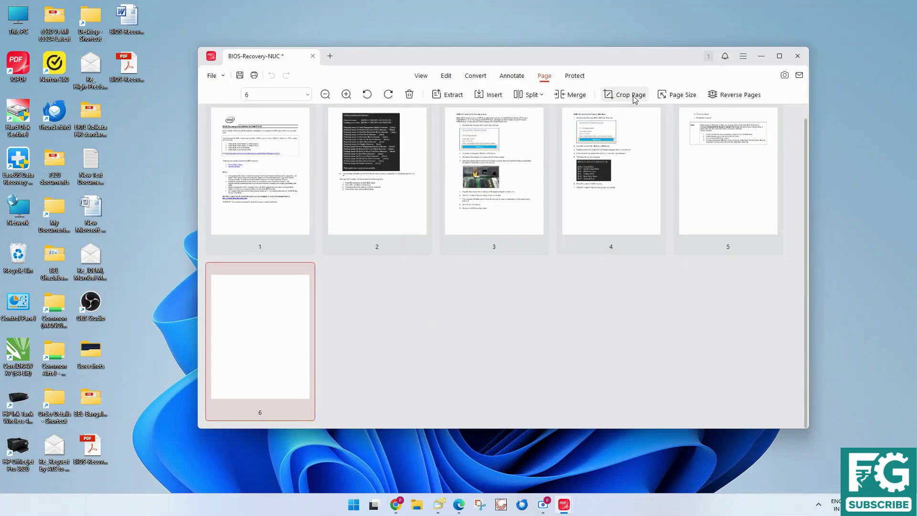
pyautogui.click(602, 210)
# Crop page 4 to its boot-menu section, 101.19 mm off the top and 96.99 mm off the right
pyautogui.click(620, 95)
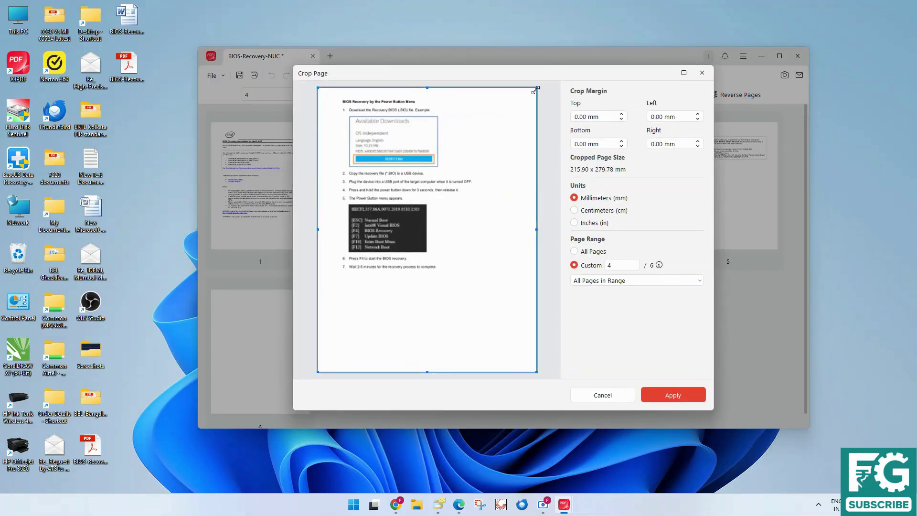
pyautogui.moveTo(535, 88); pyautogui.dragTo(437, 192)
pyautogui.click(672, 394)
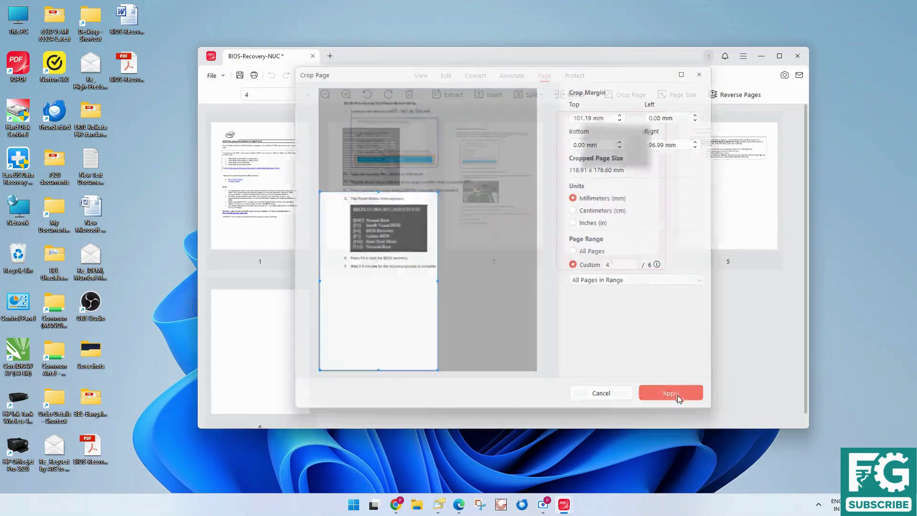
# Open page 4 in the document view to check the crop, then close the document
pyautogui.doubleClick(635, 199)
pyautogui.scroll(2, 570, 324)
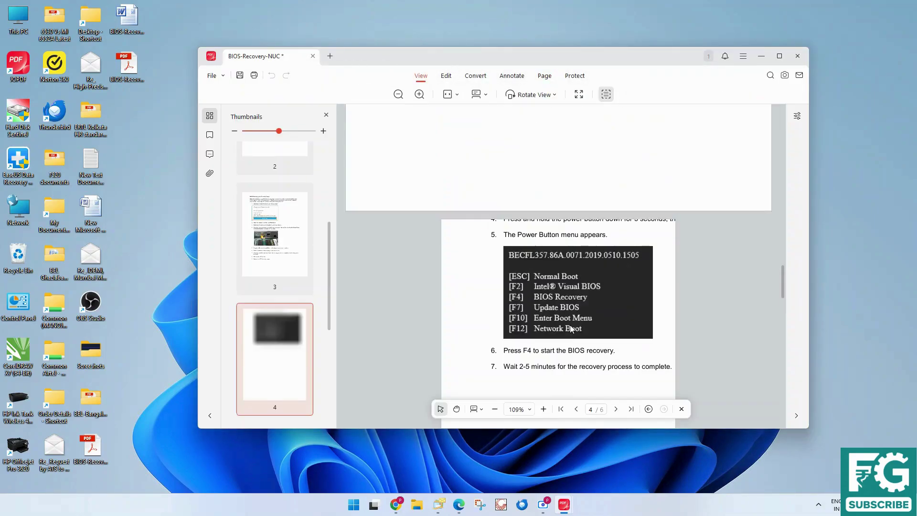
pyautogui.scroll(4, 569, 324)
pyautogui.scroll(-5, 570, 327)
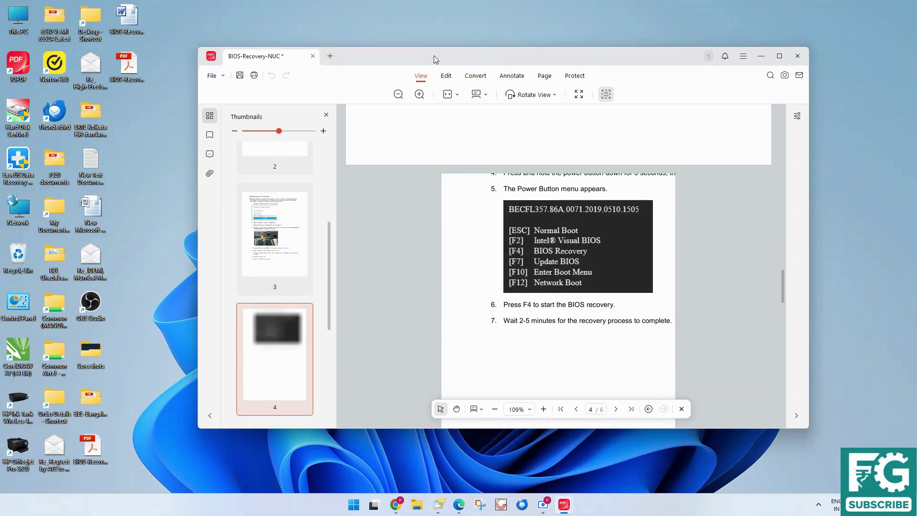
pyautogui.scroll(-2, 346, 120)
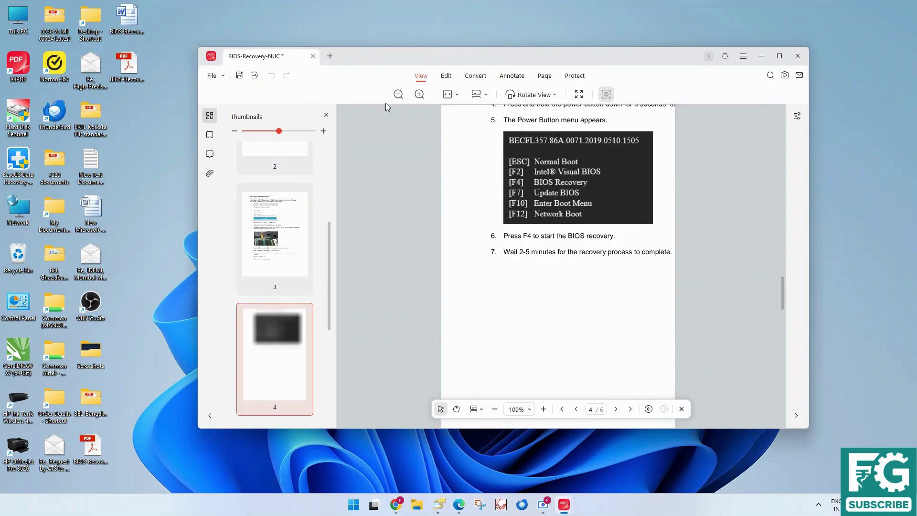
pyautogui.scroll(8, 540, 119)
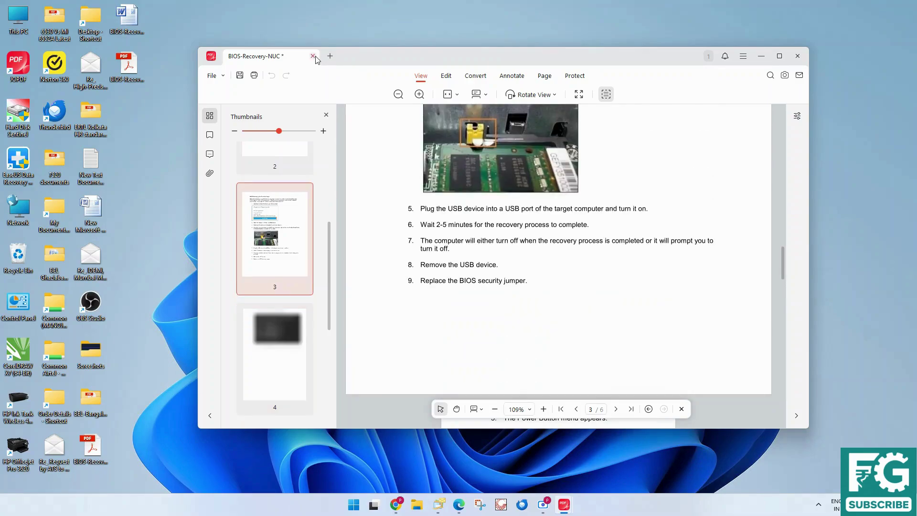
pyautogui.scroll(3, 423, 111)
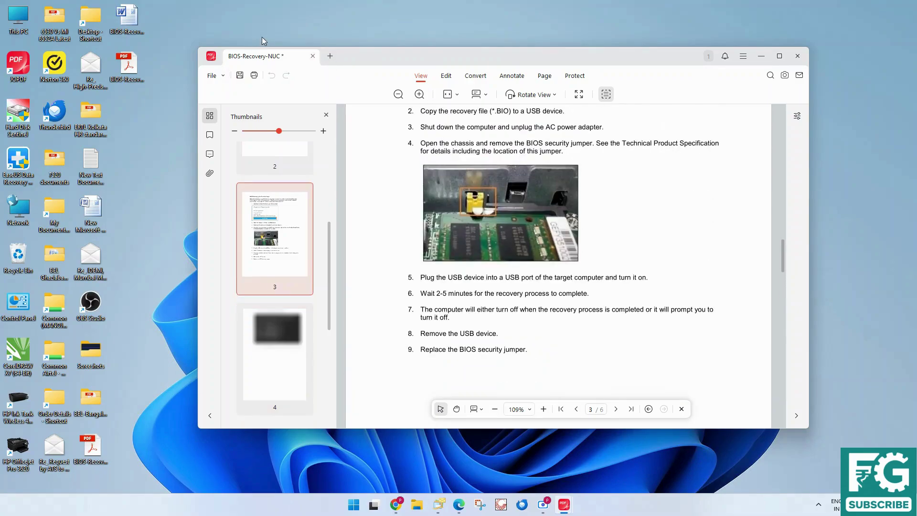
pyautogui.click(313, 57)
# Discard the unsaved edits and reopen BIOS-Recovery-NUC in Organize PDFs
pyautogui.click(479, 281)
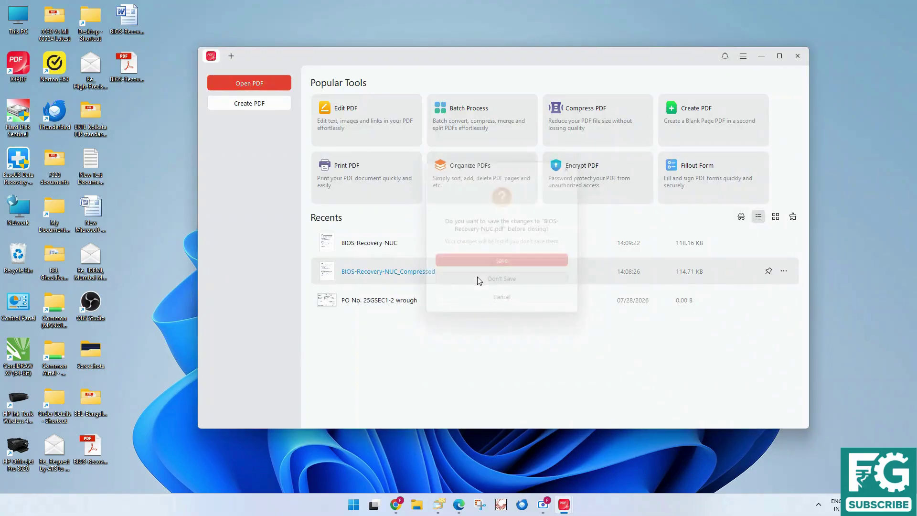
pyautogui.click(461, 178)
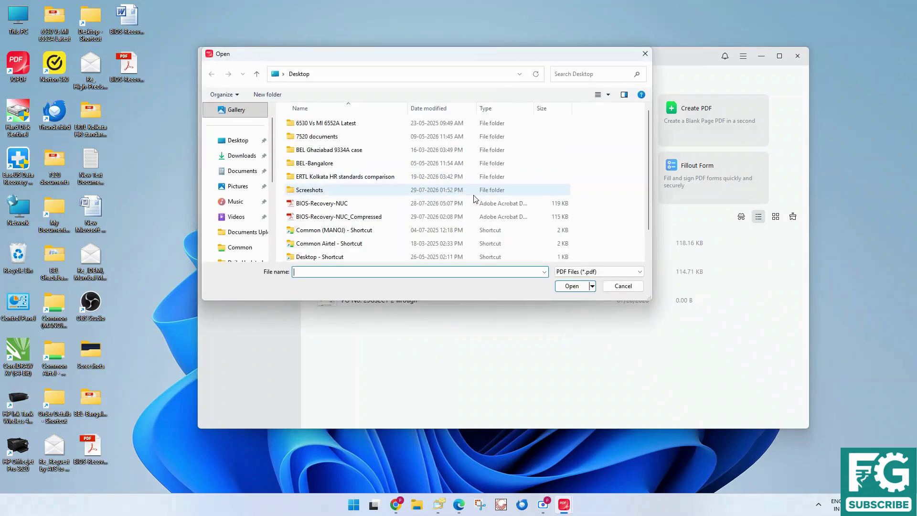
pyautogui.doubleClick(353, 203)
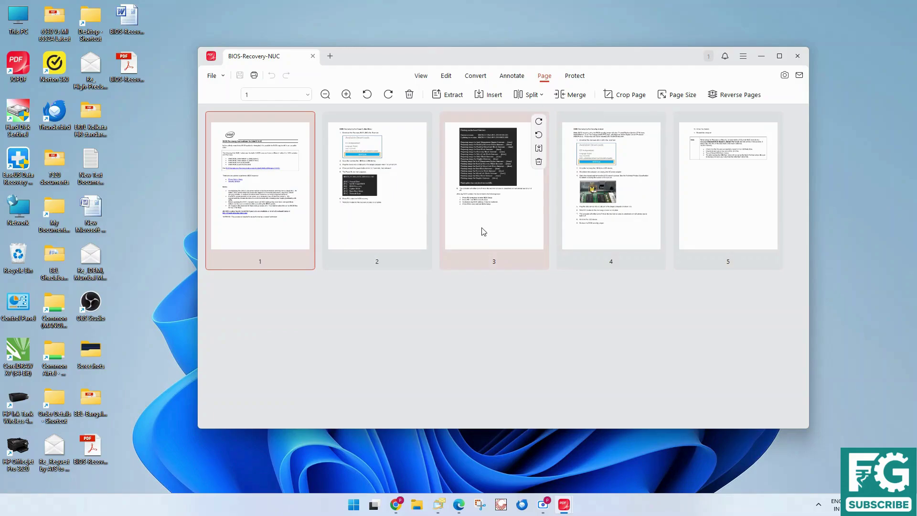
# Try moving page 3 and reversing the pages, then cancel, keeping the original order
pyautogui.moveTo(511, 241); pyautogui.dragTo(463, 244)
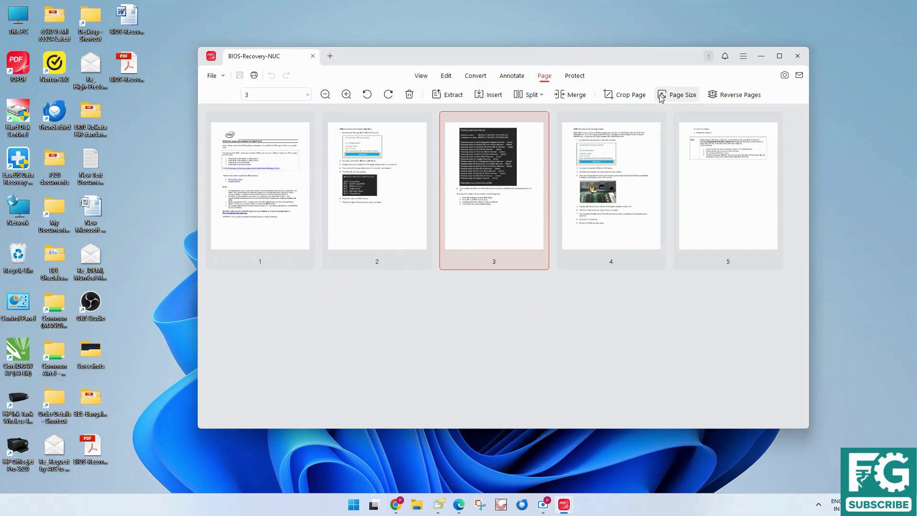
pyautogui.click(720, 97)
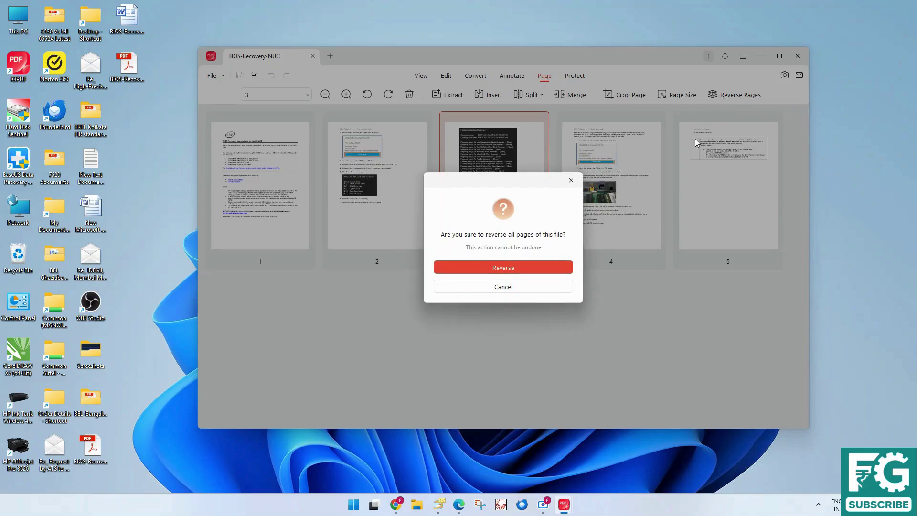
pyautogui.click(503, 288)
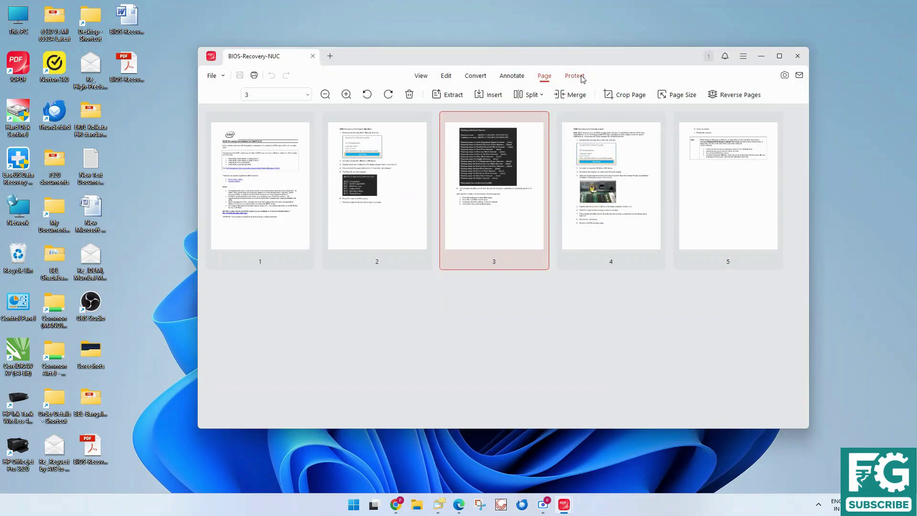
# Encrypt BIOS-Recovery-NUC with an open password entered in the Encrypt PDF dialog
pyautogui.click(312, 56)
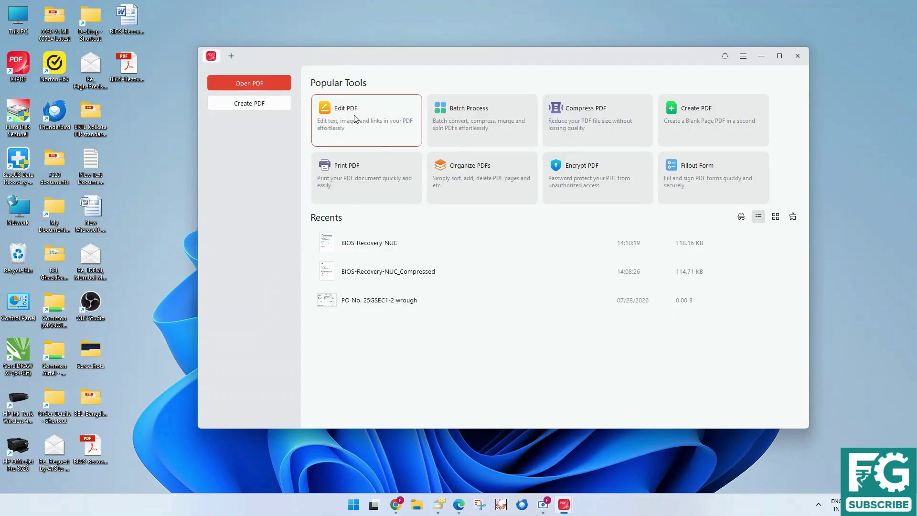
pyautogui.click(578, 182)
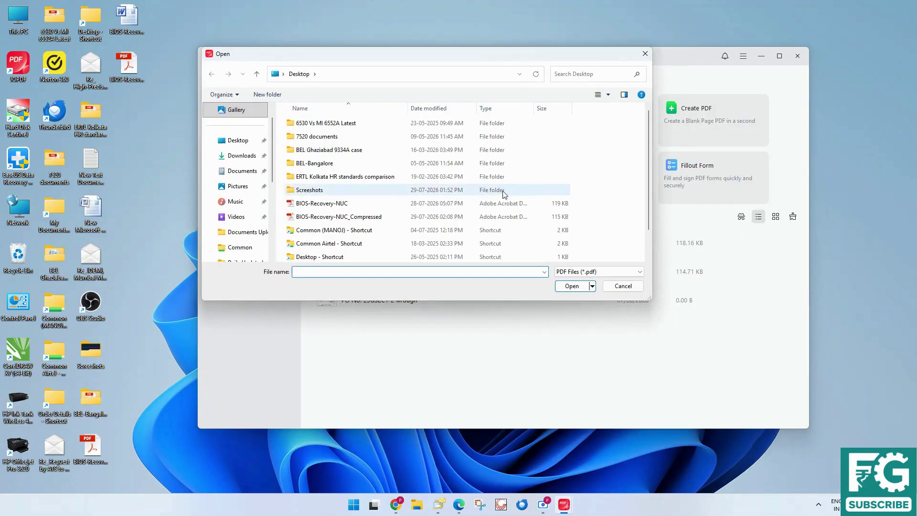
pyautogui.doubleClick(368, 208)
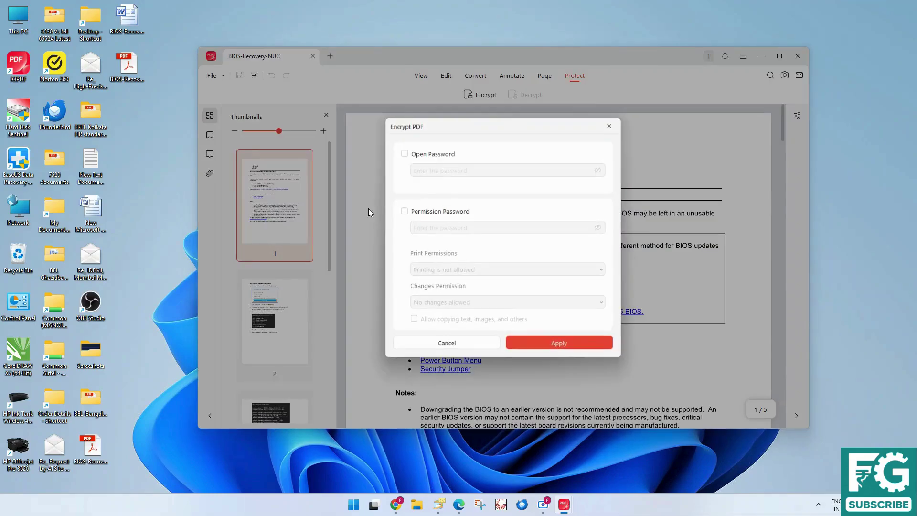
pyautogui.click(404, 153)
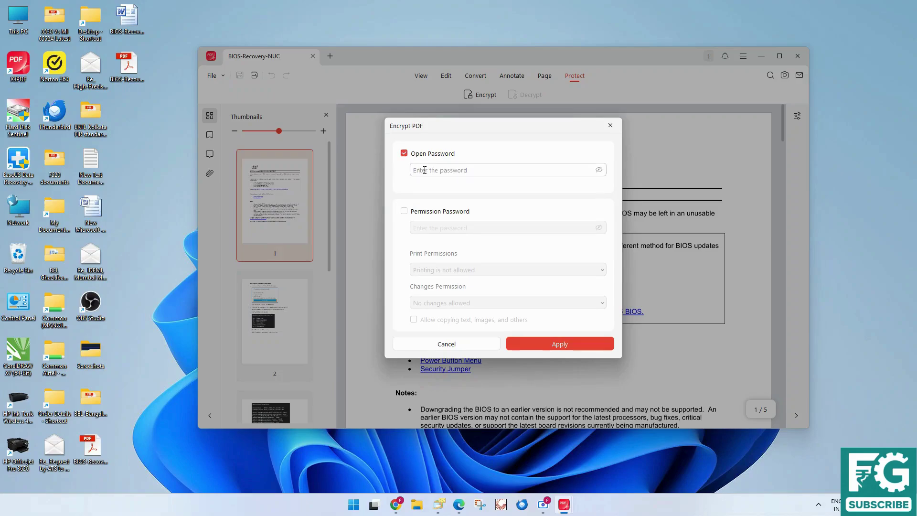
pyautogui.write('123')
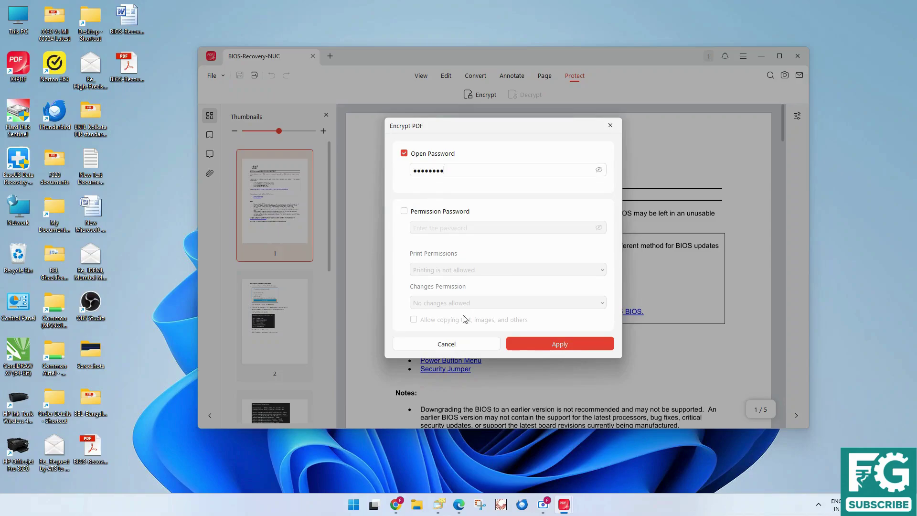
pyautogui.click(550, 345)
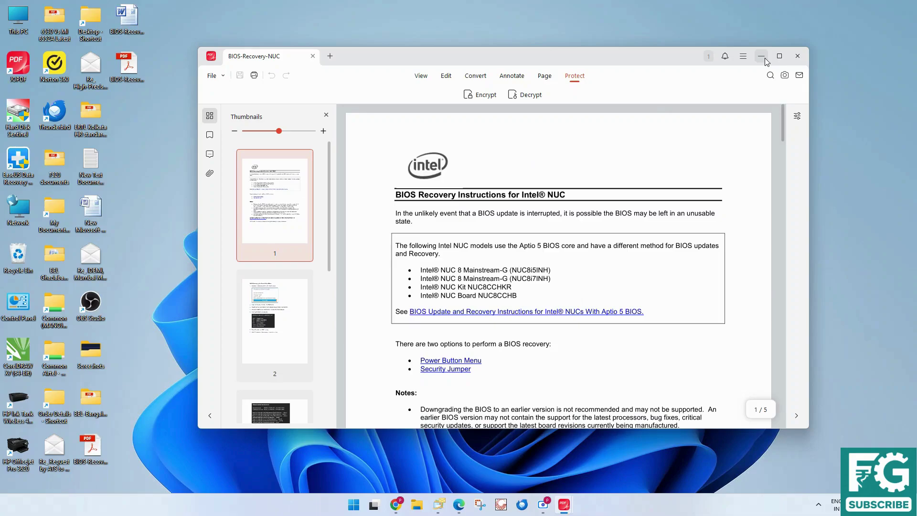
# Open the protected BIOS-Recovery-NUC in Acrobat with its password, scroll to the end, then close Acrobat
pyautogui.click(313, 56)
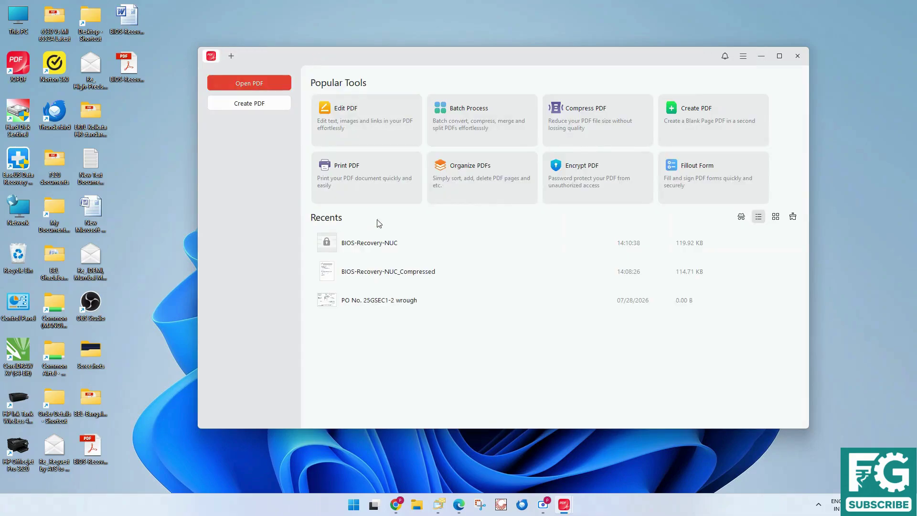
pyautogui.doubleClick(95, 452)
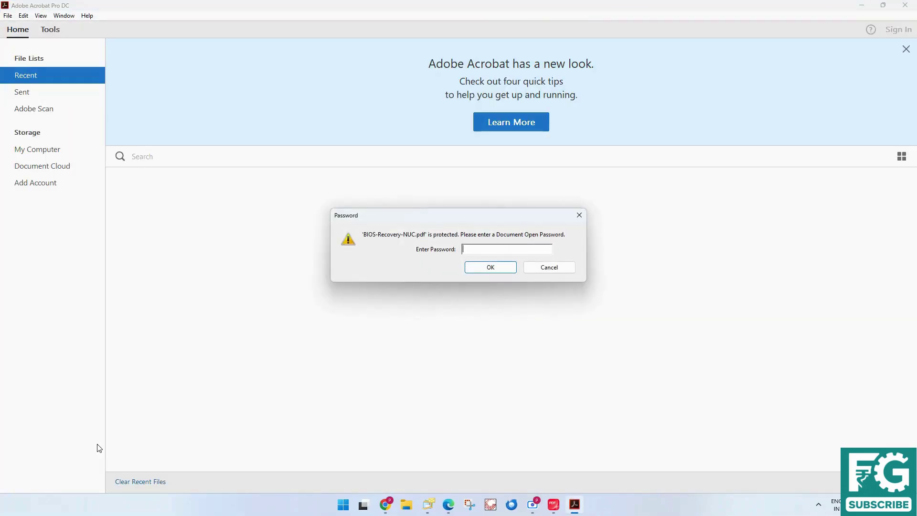
pyautogui.write('**')
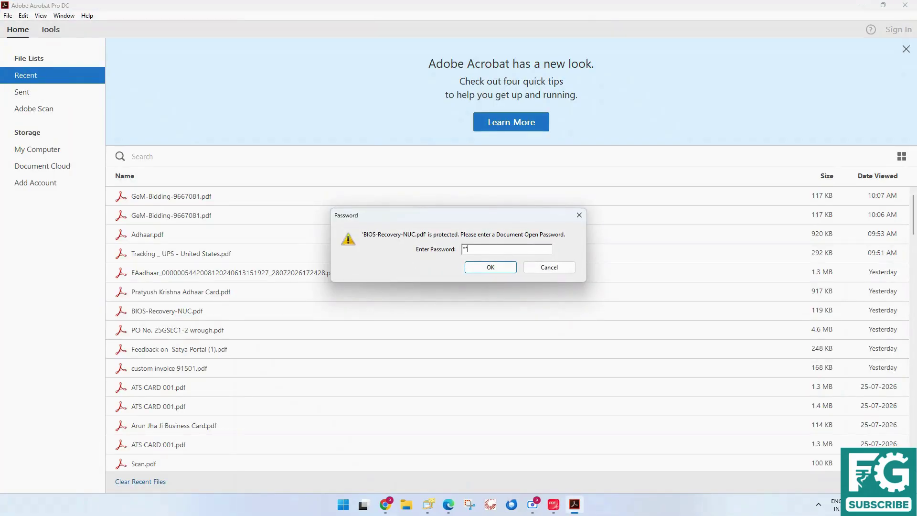
pyautogui.write('******')
pyautogui.click(491, 267)
pyautogui.scroll(-4, 407, 281)
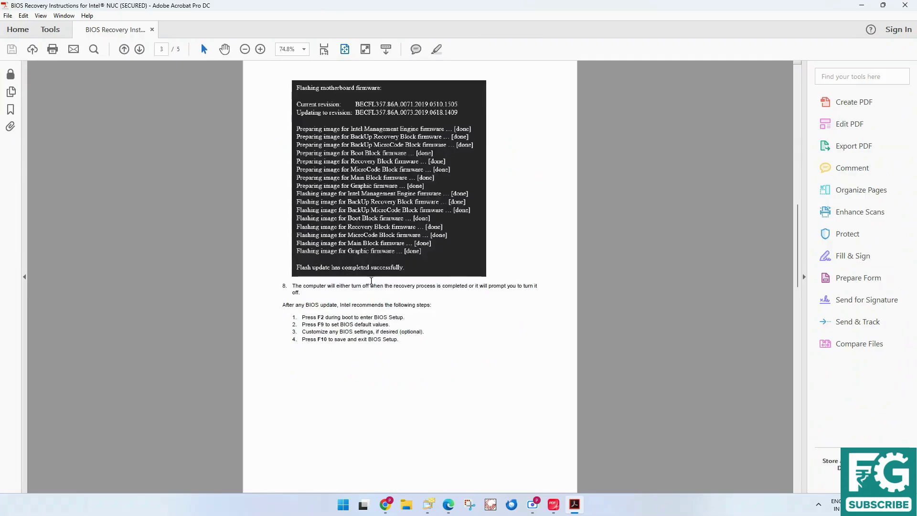
pyautogui.click(904, 5)
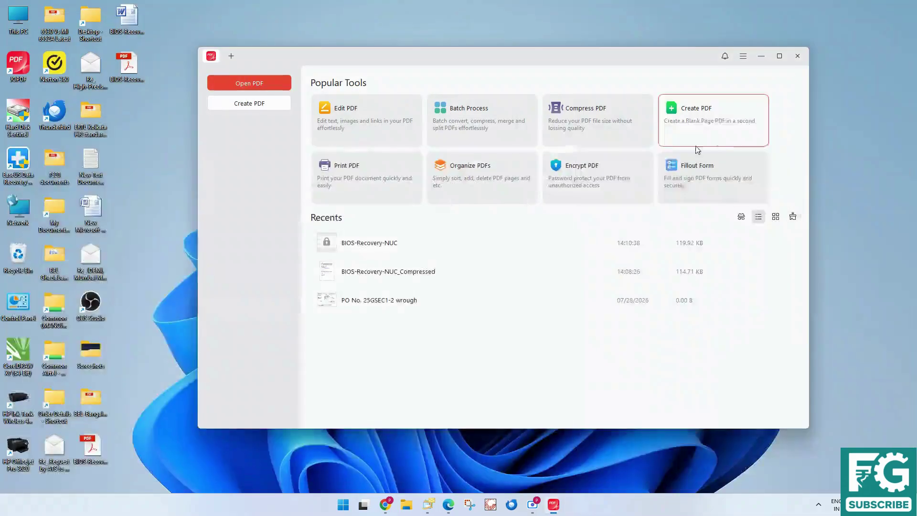
# Open BIOS-Recovery-NUC from the recent files by entering its password, then close it
pyautogui.click(592, 186)
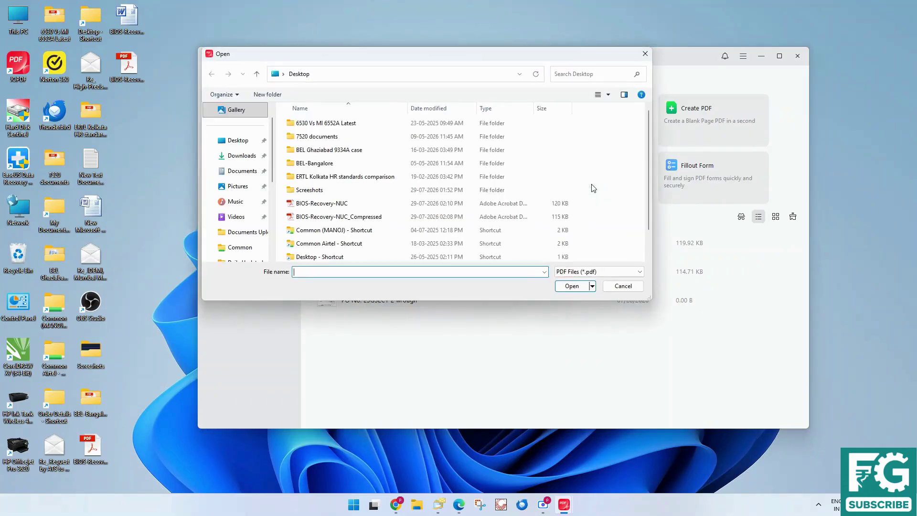
pyautogui.click(639, 284)
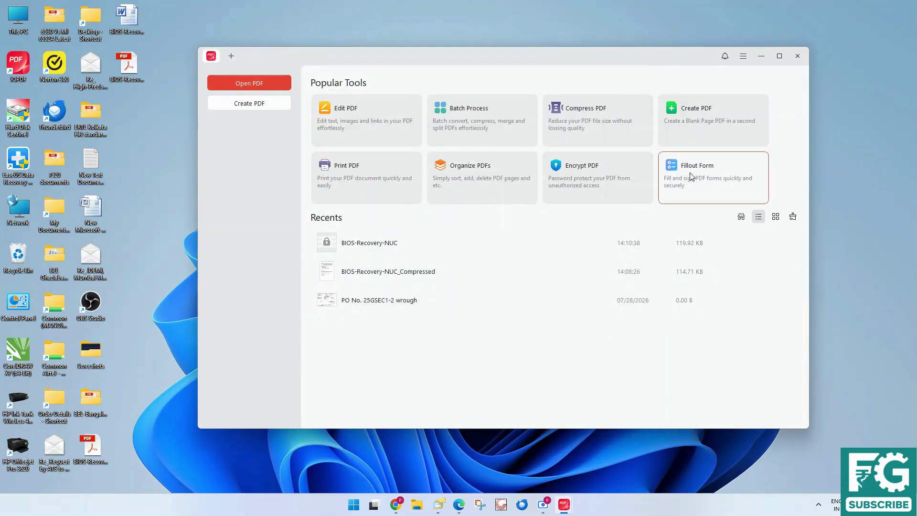
pyautogui.click(377, 244)
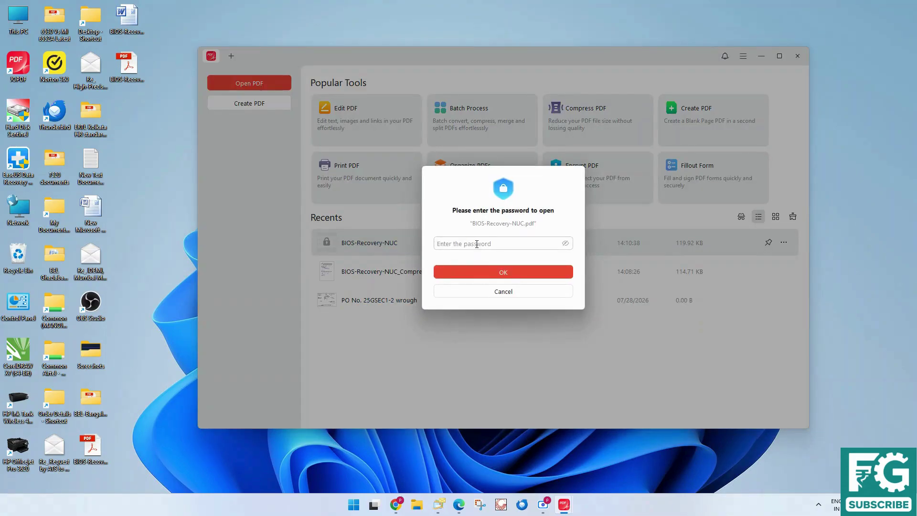
pyautogui.write('12345678')
pyautogui.press('Return')
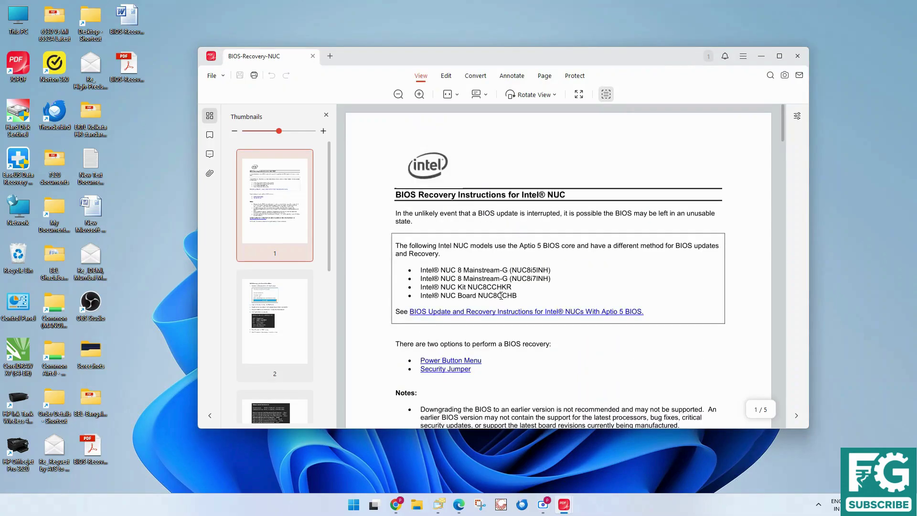
pyautogui.scroll(-3, 501, 298)
pyautogui.click(313, 56)
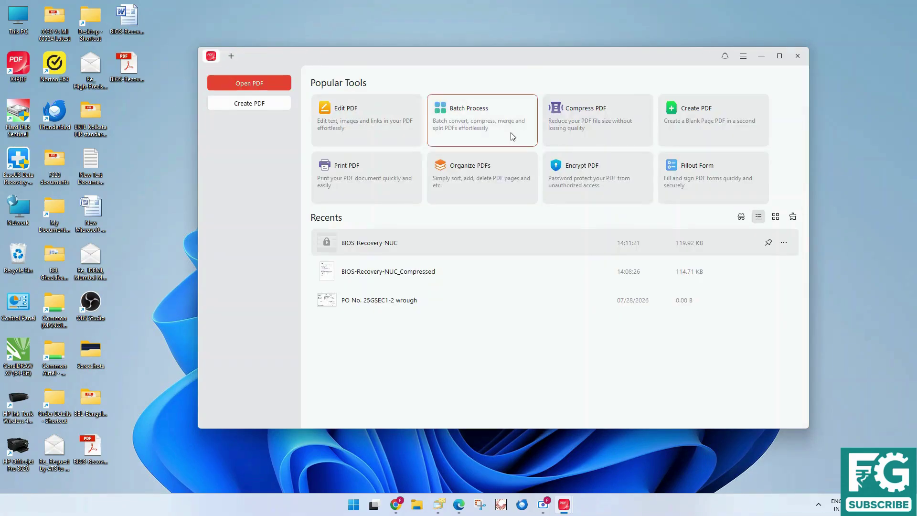
# Reopen BIOS-Recovery-NUC from the Desktop via Open PDF, entering its password
pyautogui.click(689, 176)
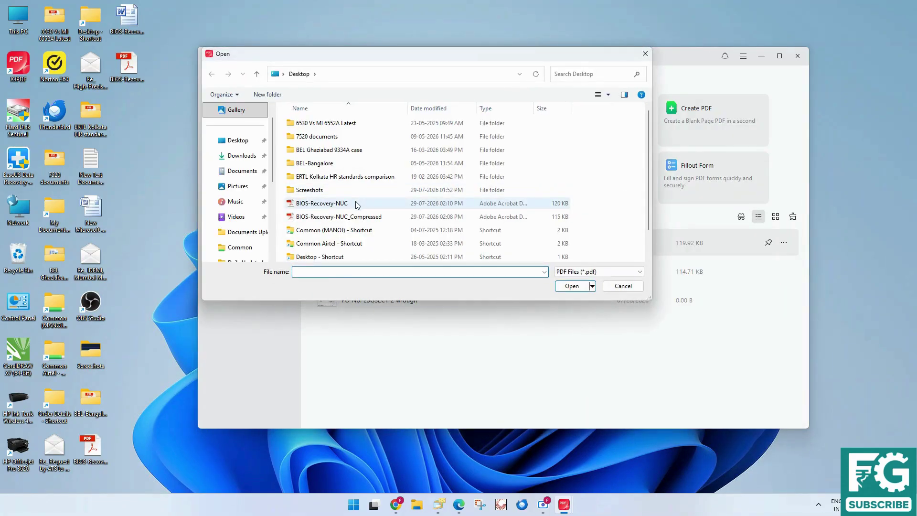
pyautogui.doubleClick(355, 202)
pyautogui.click(476, 244)
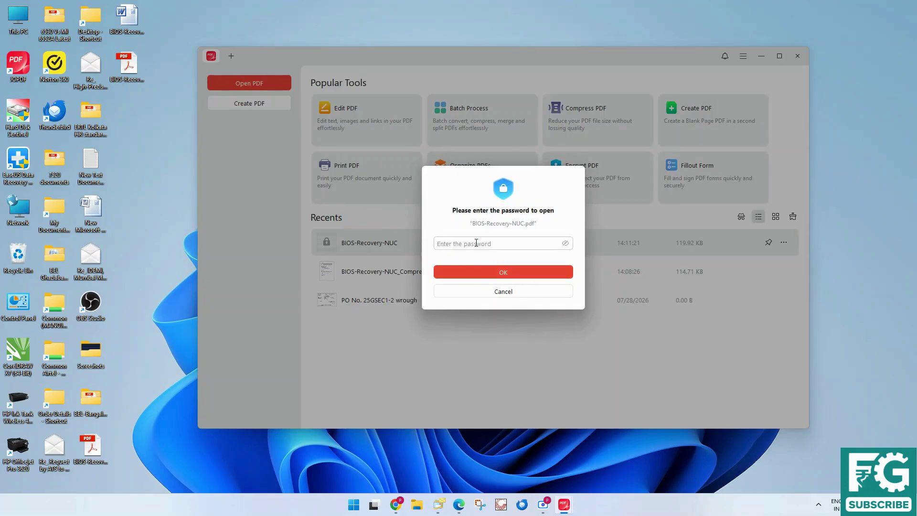
pyautogui.write('••••')
pyautogui.press('Return')
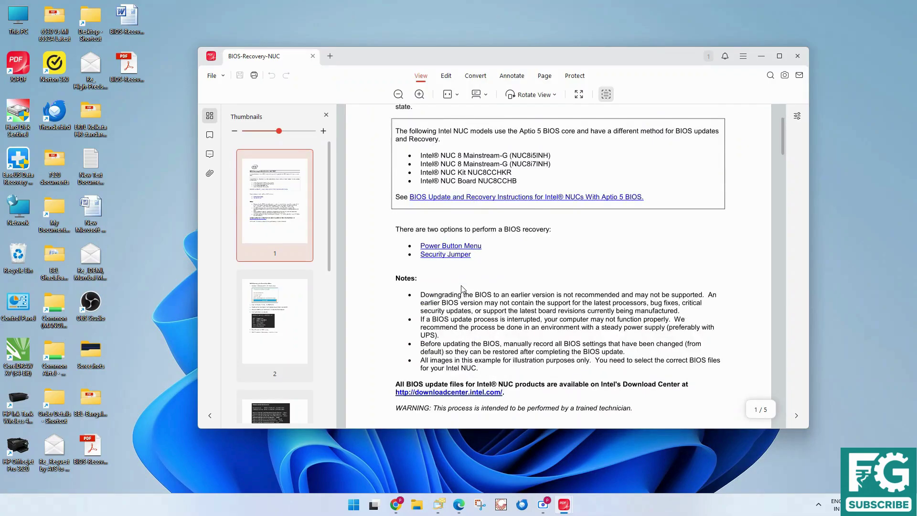
# Enable text editing and select the Aptio 5 models and 'In the unlikely event' text boxes
pyautogui.click(446, 76)
pyautogui.scroll(-2, 456, 327)
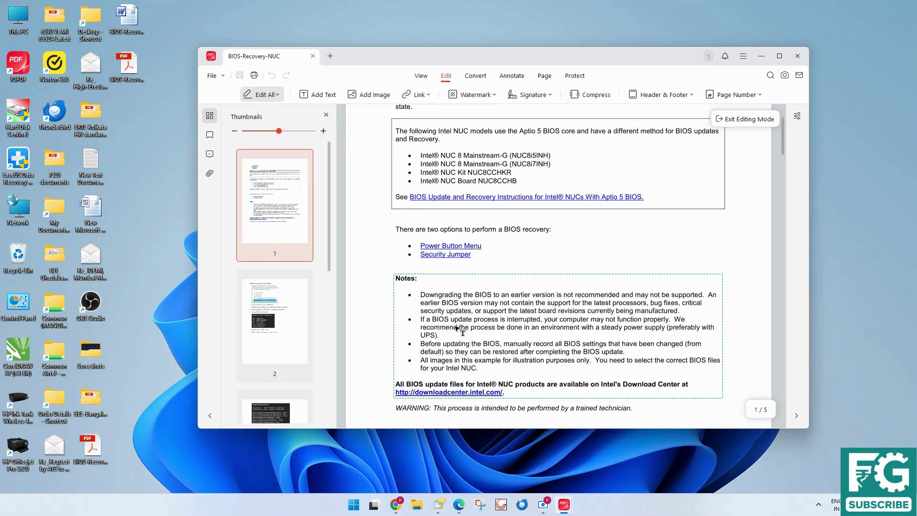
pyautogui.scroll(1, 456, 327)
pyautogui.click(452, 202)
pyautogui.scroll(-1, 453, 235)
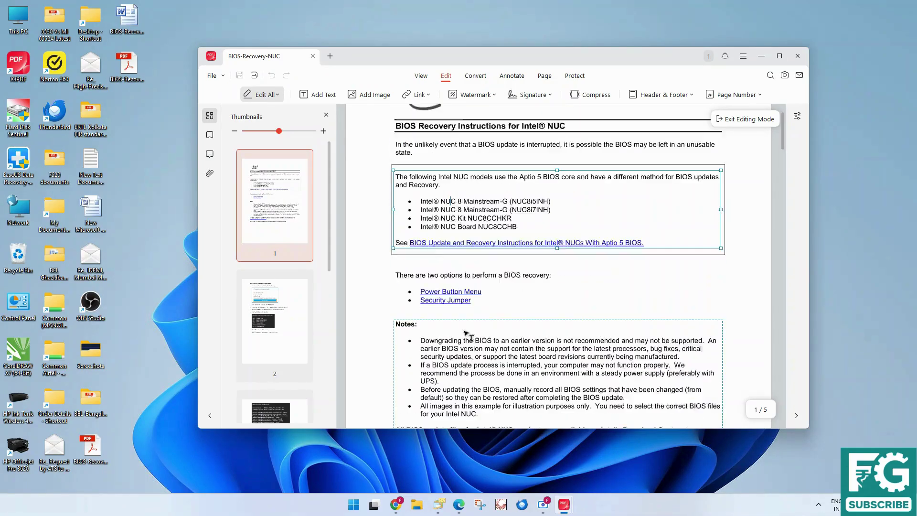
pyautogui.scroll(2, 430, 238)
pyautogui.click(442, 213)
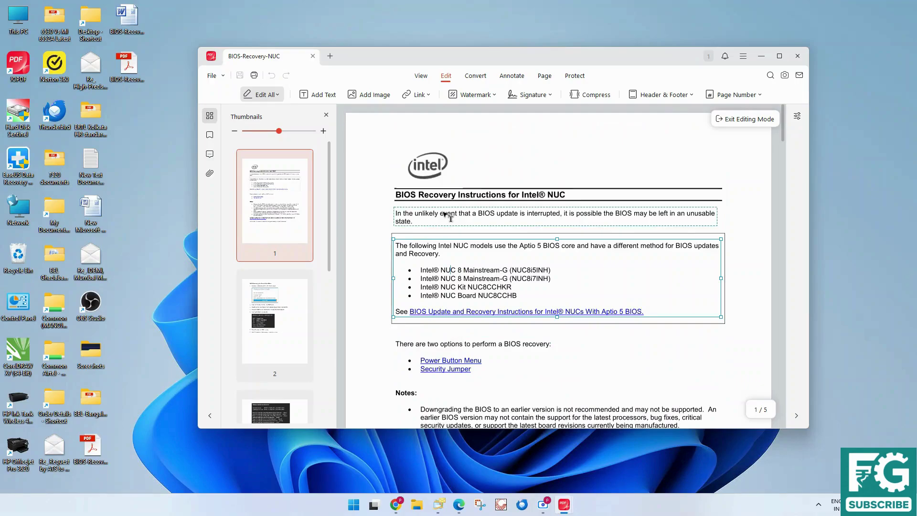
# Type 'df' into the NUC models text box, delete it, then select the Notes block
pyautogui.click(438, 250)
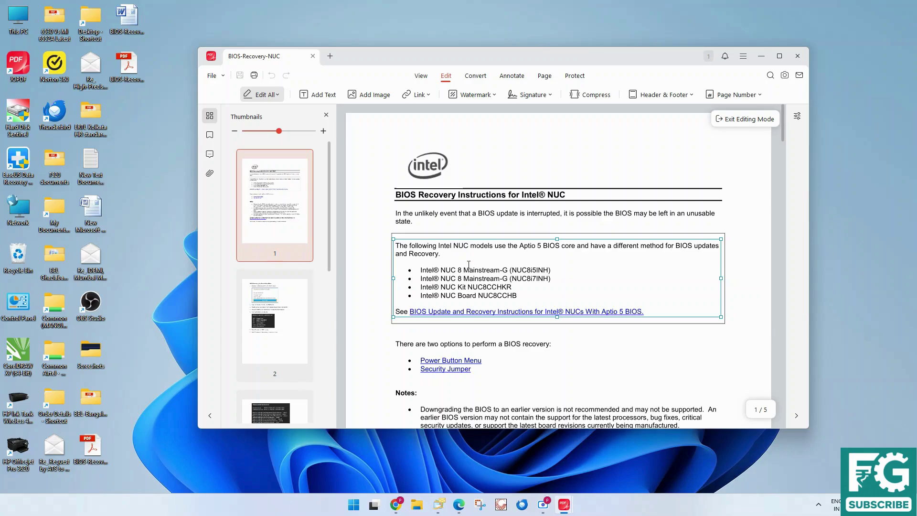
pyautogui.write('df')
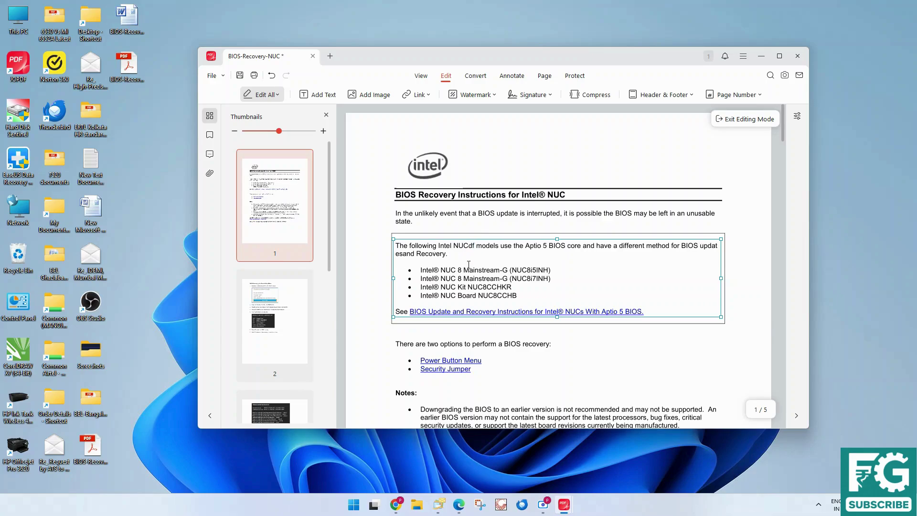
pyautogui.press('BackSpace')
pyautogui.press('BackSpace')
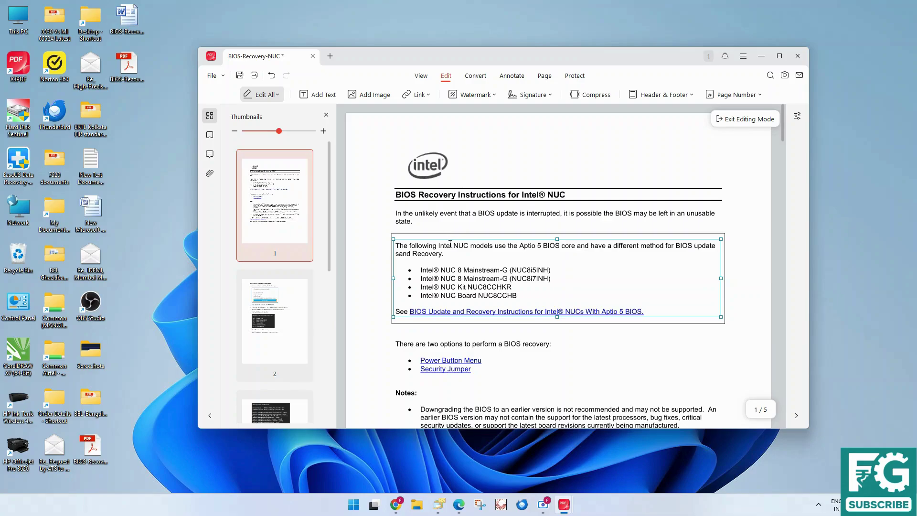
pyautogui.scroll(-2, 450, 244)
pyautogui.click(464, 348)
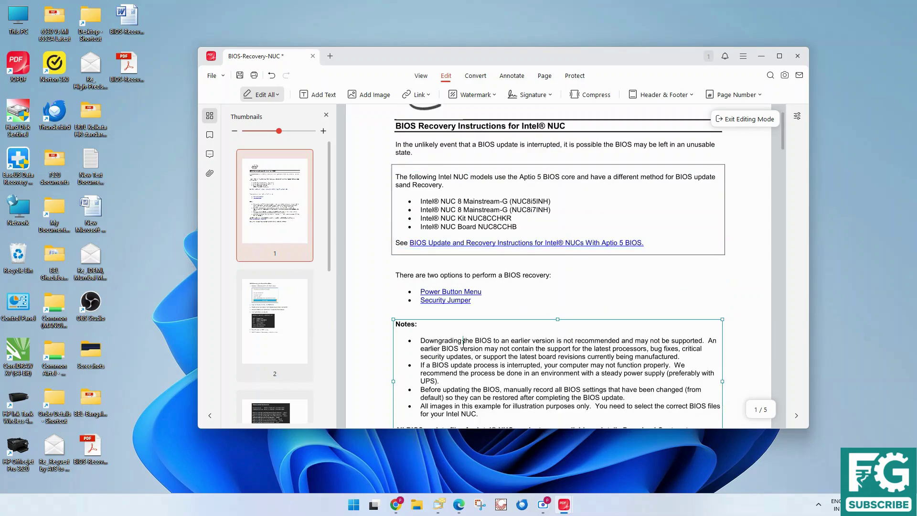
pyautogui.scroll(-3, 463, 343)
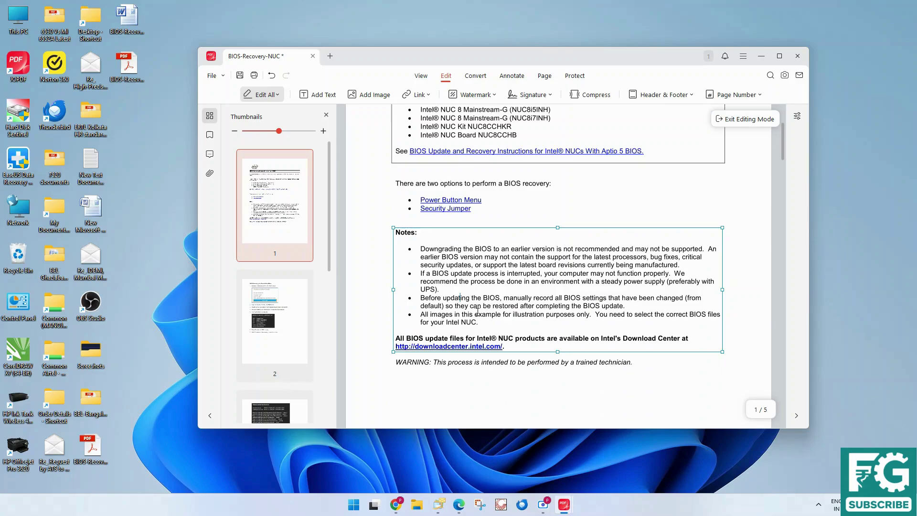
pyautogui.scroll(-10, 482, 348)
pyautogui.scroll(14, 481, 355)
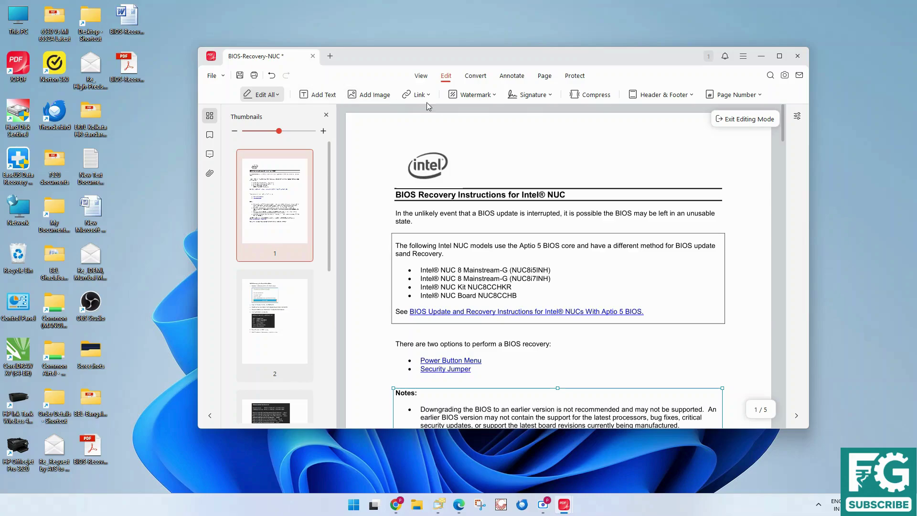
# Highlight the opening words 'In the unlikely event that a' on page 1
pyautogui.click(474, 79)
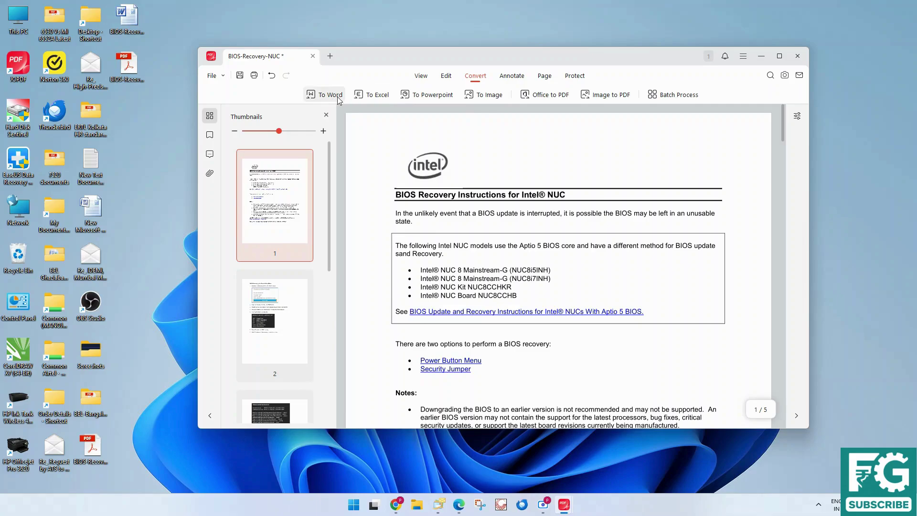
pyautogui.click(512, 76)
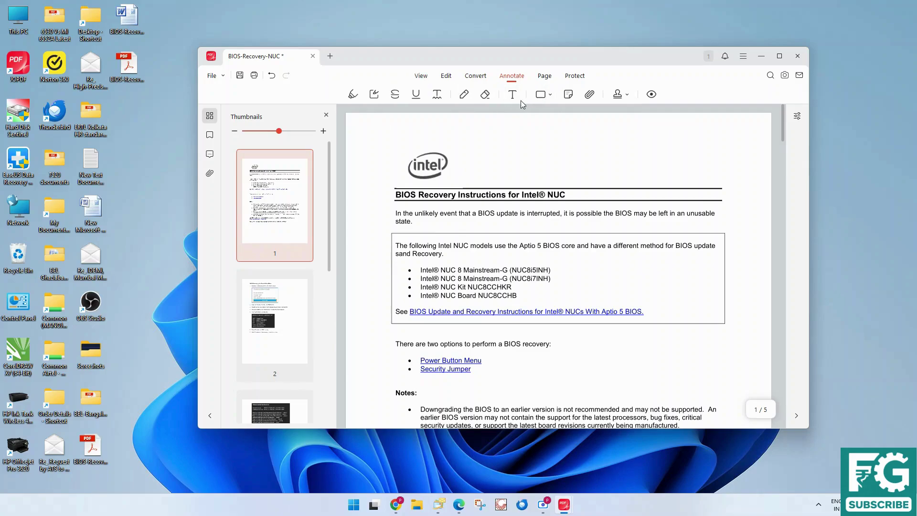
pyautogui.click(353, 94)
pyautogui.moveTo(478, 213); pyautogui.dragTo(390, 211)
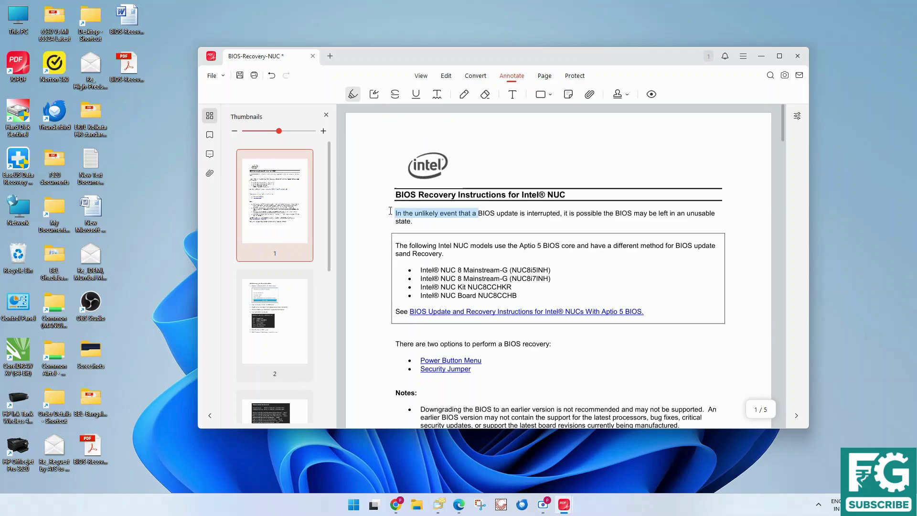
# Shade the Aptio 5 NUC models list with a yellow area highlight
pyautogui.click(374, 96)
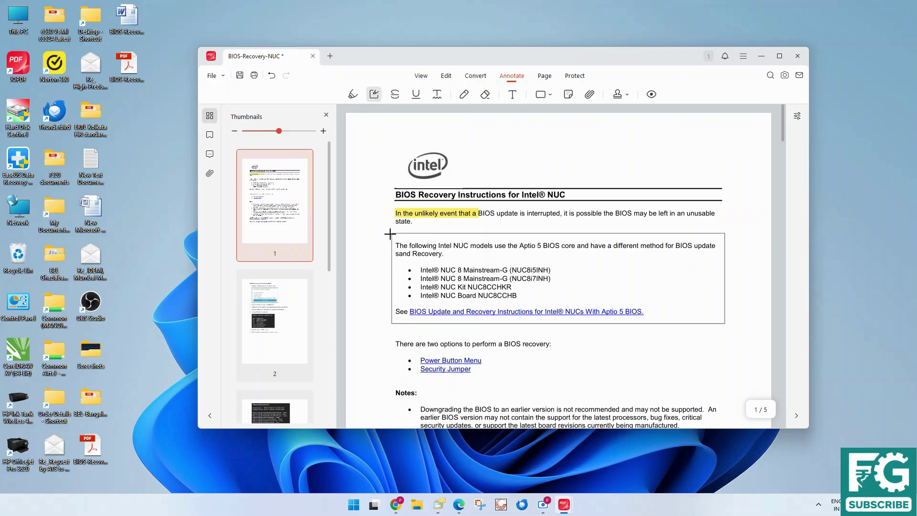
pyautogui.moveTo(390, 233); pyautogui.dragTo(561, 299)
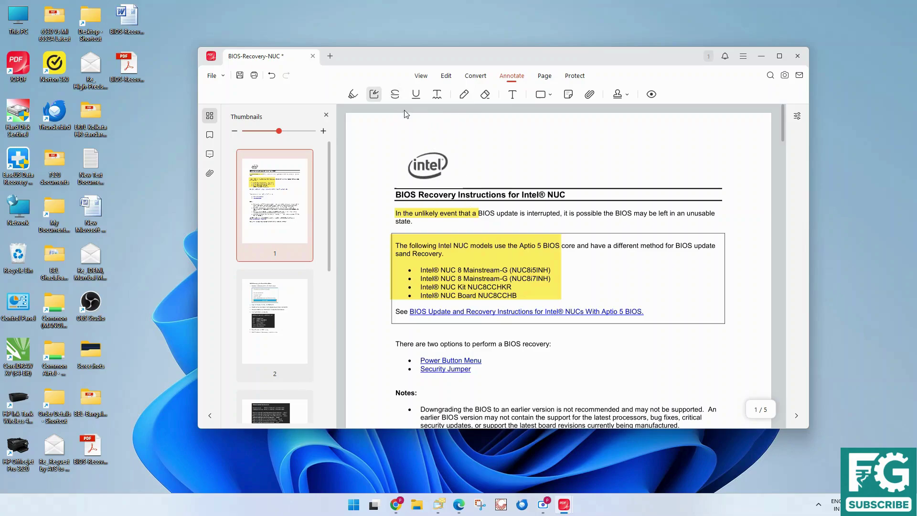
pyautogui.click(394, 94)
pyautogui.scroll(-3, 487, 308)
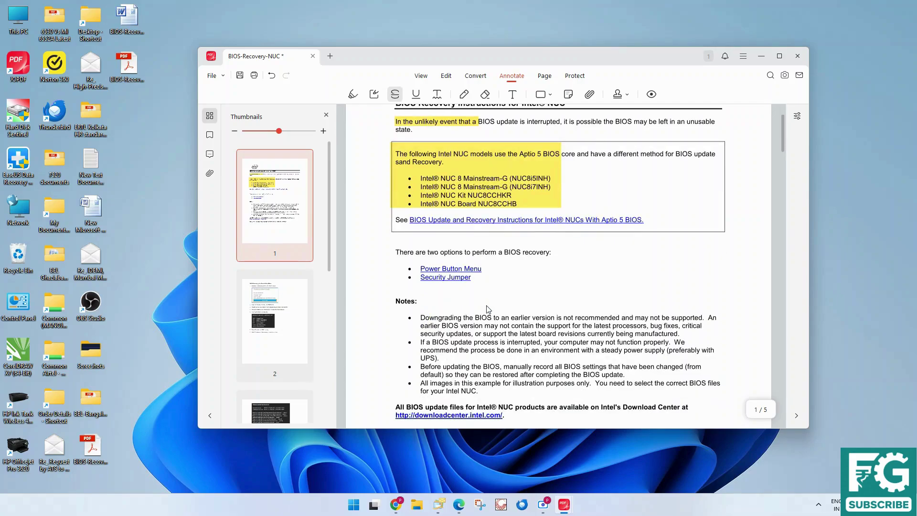
# Strike through 'Downgrading the BIOS to an earlier version' and underline 'support for the latest processors' in blue
pyautogui.moveTo(420, 318); pyautogui.dragTo(535, 318)
pyautogui.click(416, 95)
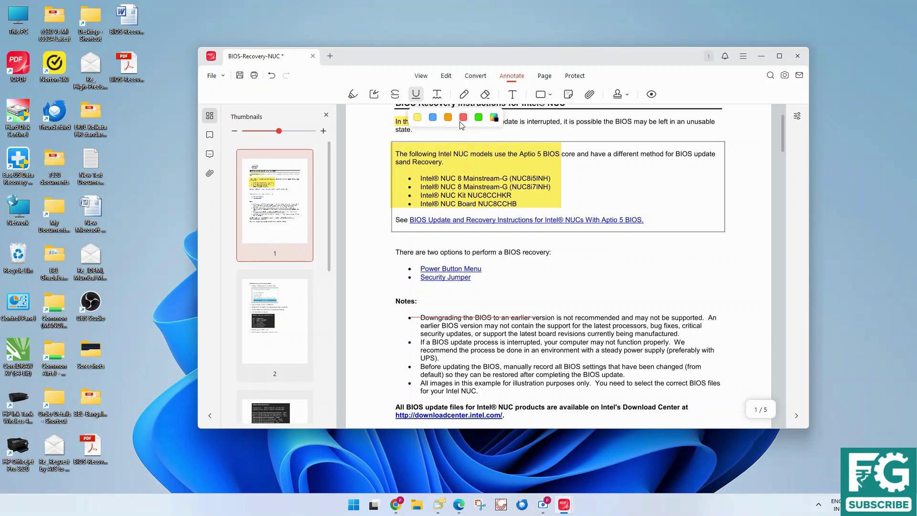
pyautogui.click(433, 118)
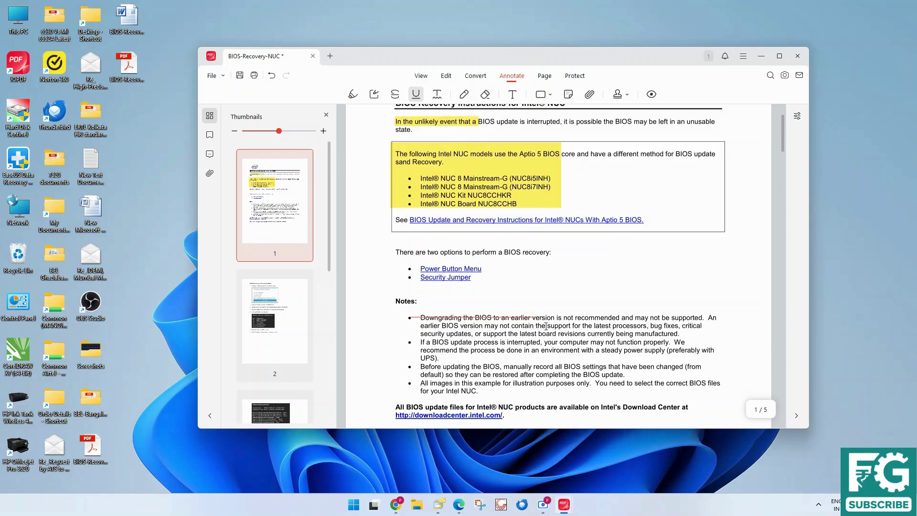
pyautogui.moveTo(548, 325); pyautogui.dragTo(633, 327)
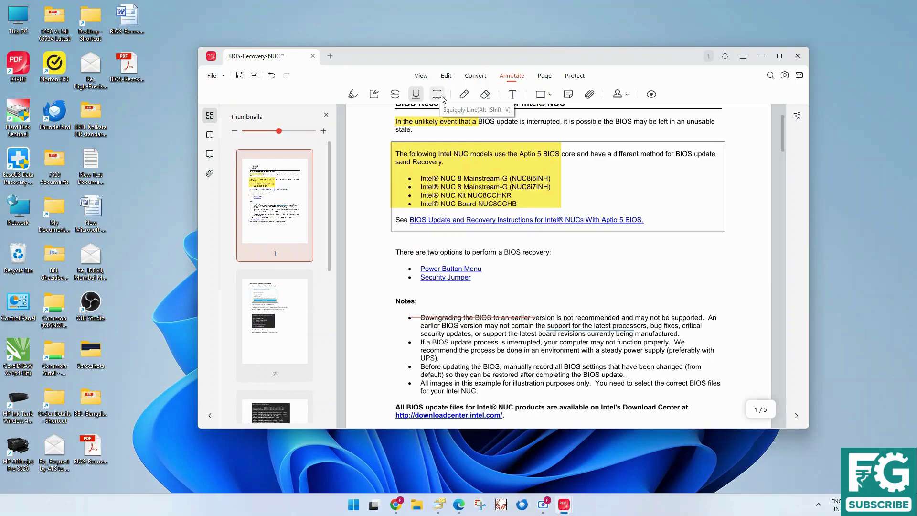
# Draw an orange pencil scribble below the recovery sentence, then erase it
pyautogui.click(463, 95)
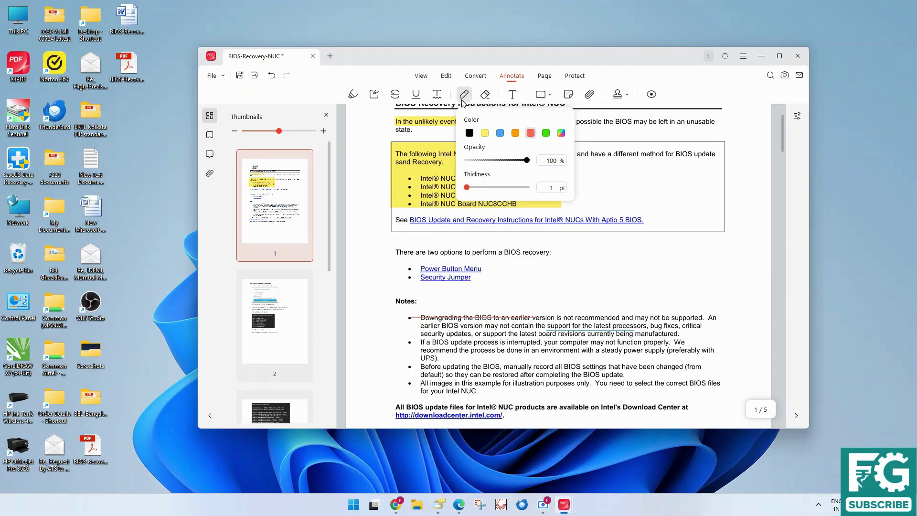
pyautogui.moveTo(466, 96)
pyautogui.click(516, 137)
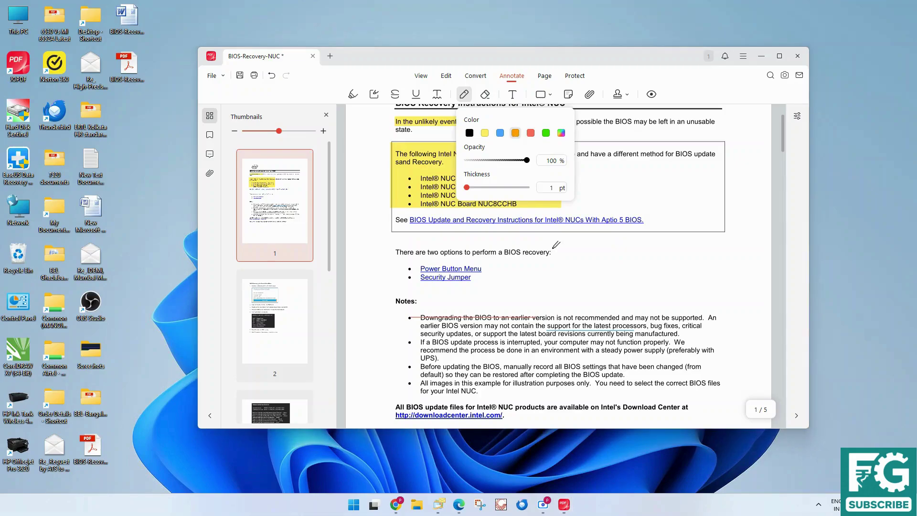
pyautogui.moveTo(582, 259)
pyautogui.mouseDown()
pyautogui.moveTo(597, 267)
pyautogui.moveTo(616, 245)
pyautogui.moveTo(621, 267)
pyautogui.moveTo(609, 299)
pyautogui.moveTo(637, 286)
pyautogui.mouseUp()
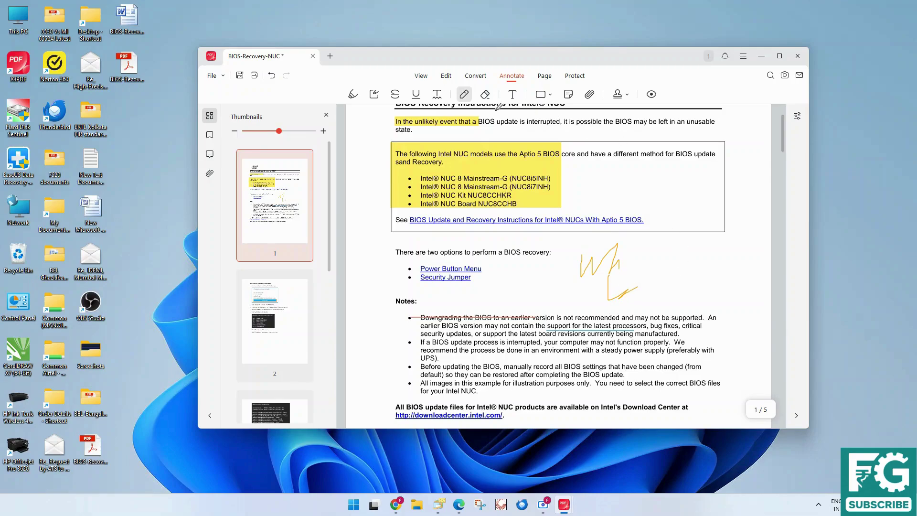
pyautogui.click(485, 95)
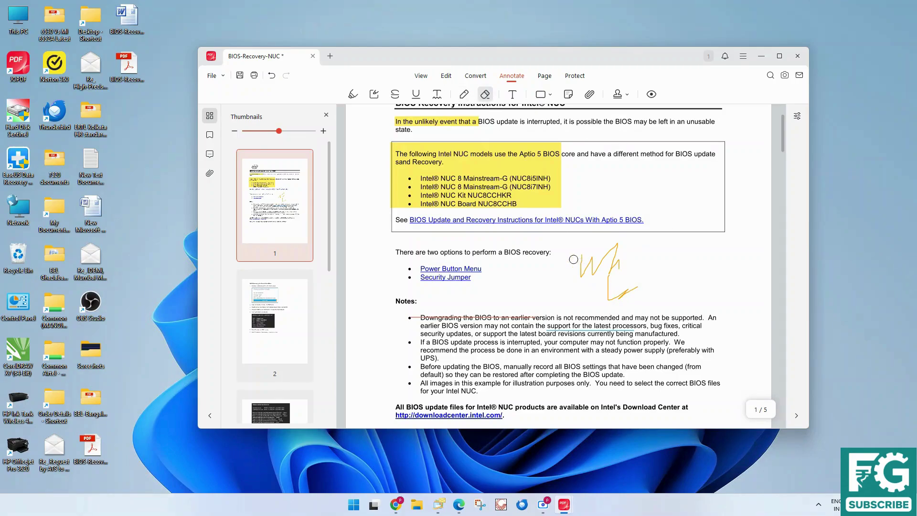
pyautogui.moveTo(574, 260)
pyautogui.mouseDown()
pyautogui.moveTo(622, 253)
pyautogui.moveTo(607, 254)
pyautogui.moveTo(632, 287)
pyautogui.moveTo(581, 259)
pyautogui.moveTo(616, 282)
pyautogui.mouseUp()
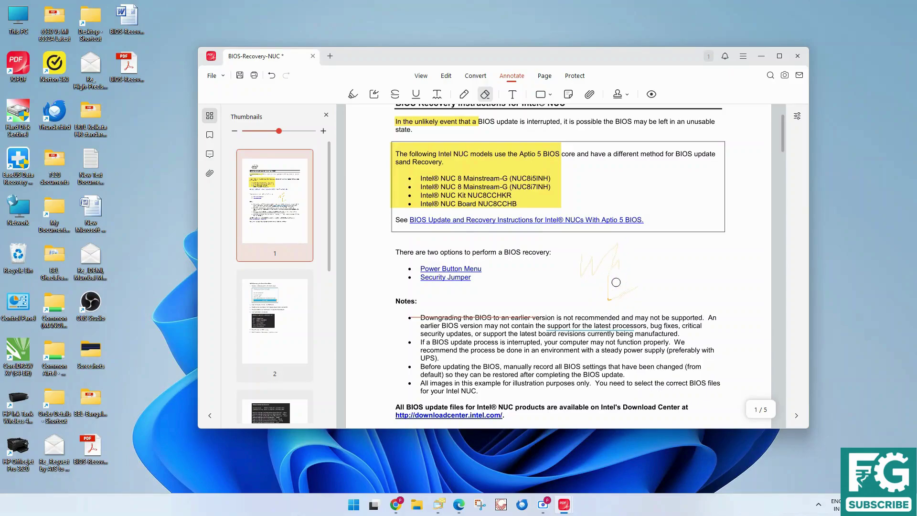
# Add a text box reading 'gsdssd' among the Notes bullets
pyautogui.click(511, 94)
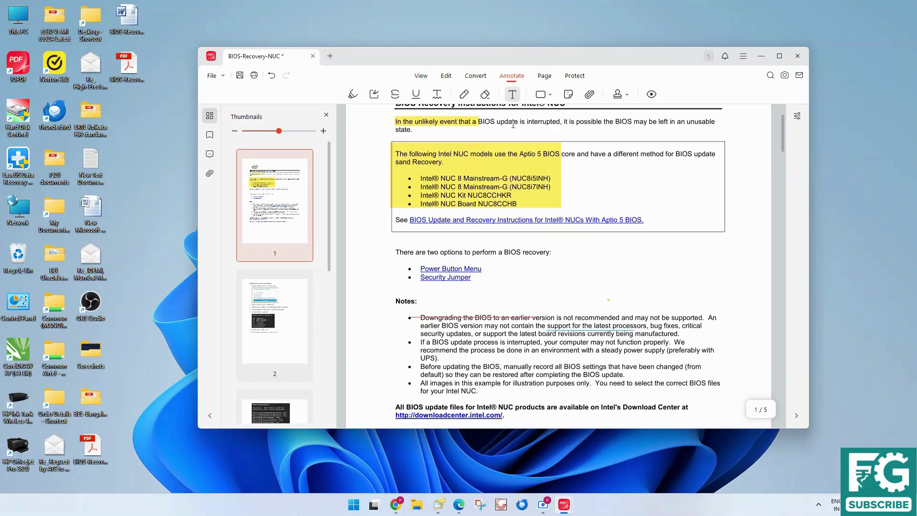
pyautogui.click(527, 350)
pyautogui.write('gsdssd')
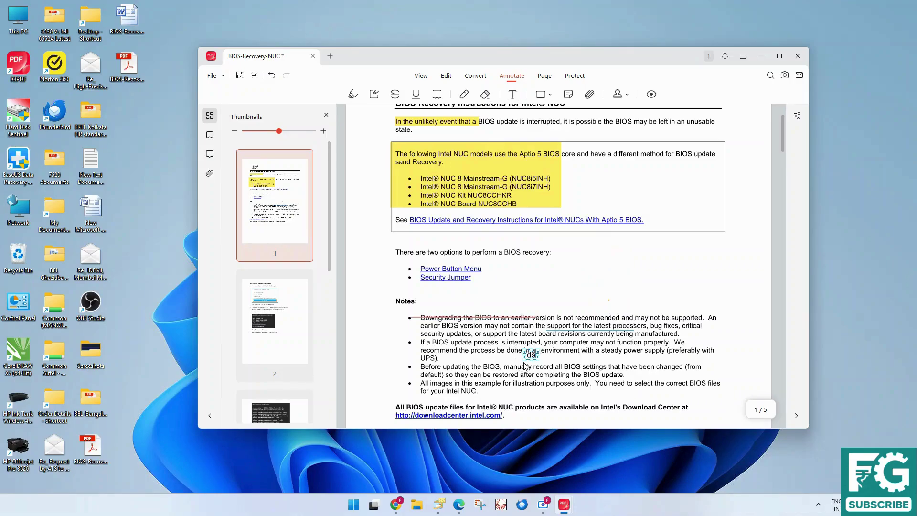
pyautogui.click(535, 358)
# Place a sticky note beside the recovery-options sentence and close its comment popup
pyautogui.click(551, 95)
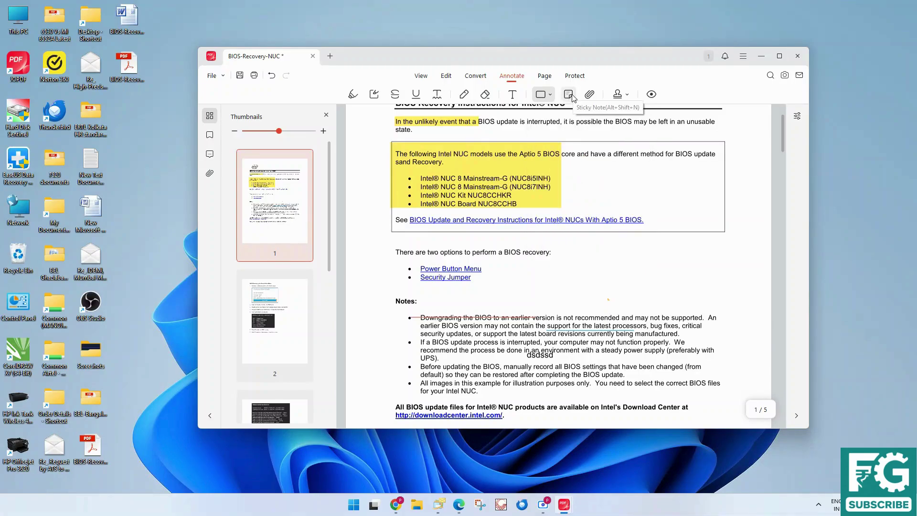
pyautogui.click(568, 94)
pyautogui.click(565, 255)
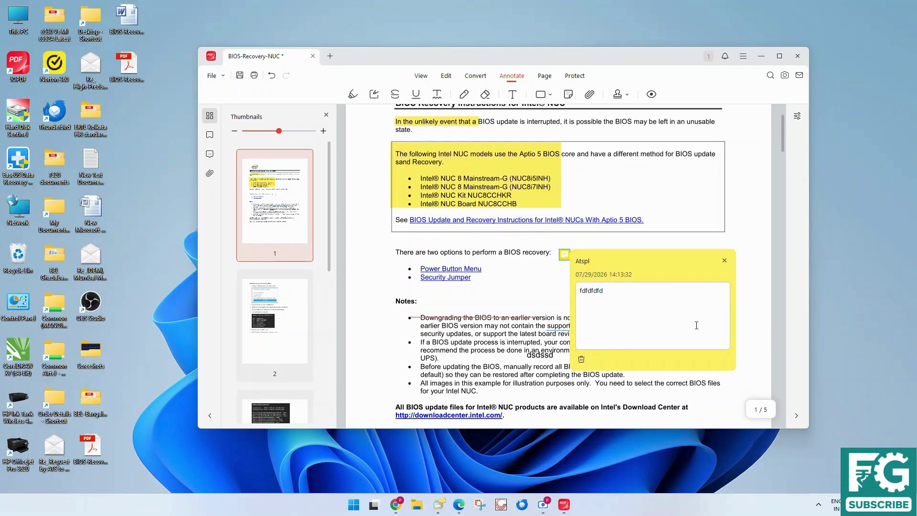
pyautogui.click(753, 327)
# Reopen and close the sticky note's comment twice, then pick the file attachment tool
pyautogui.click(566, 257)
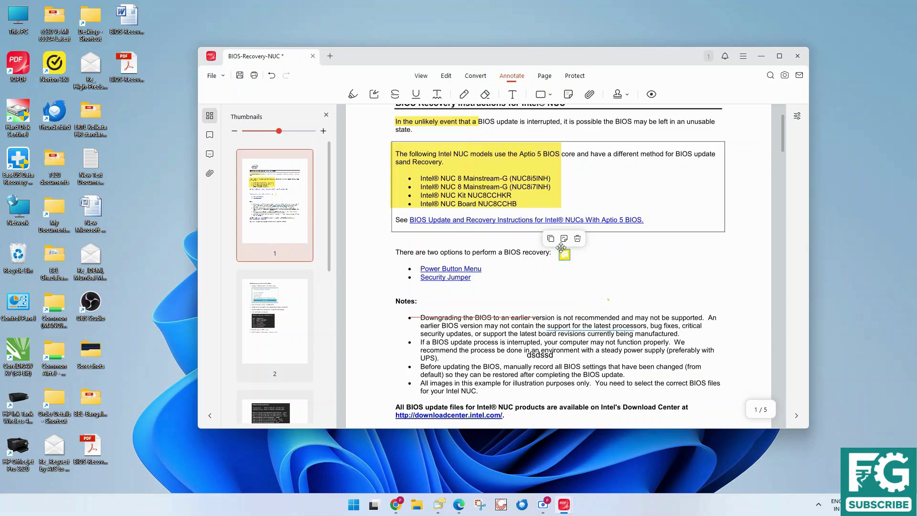
pyautogui.click(564, 238)
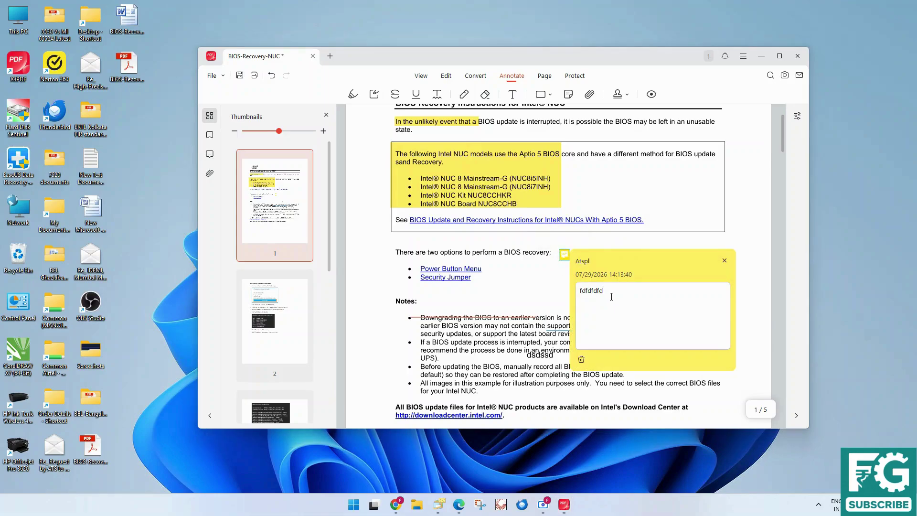
pyautogui.click(496, 249)
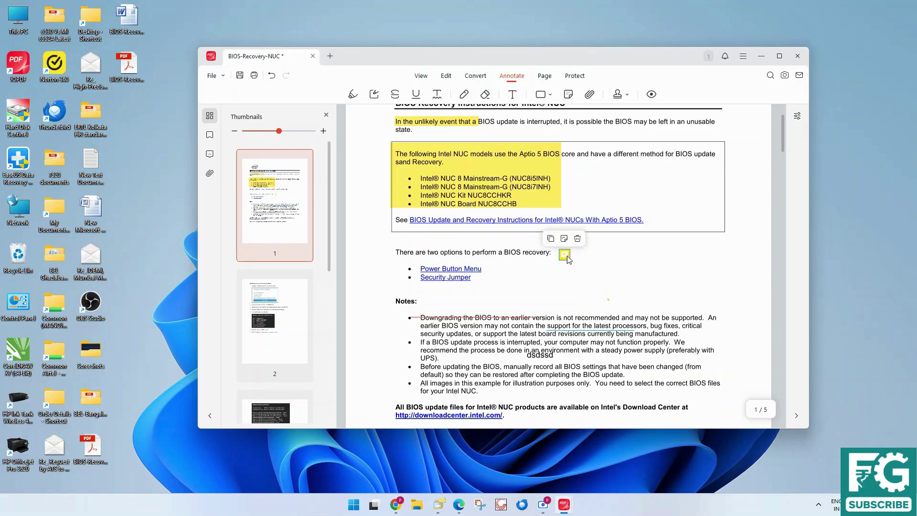
pyautogui.click(564, 238)
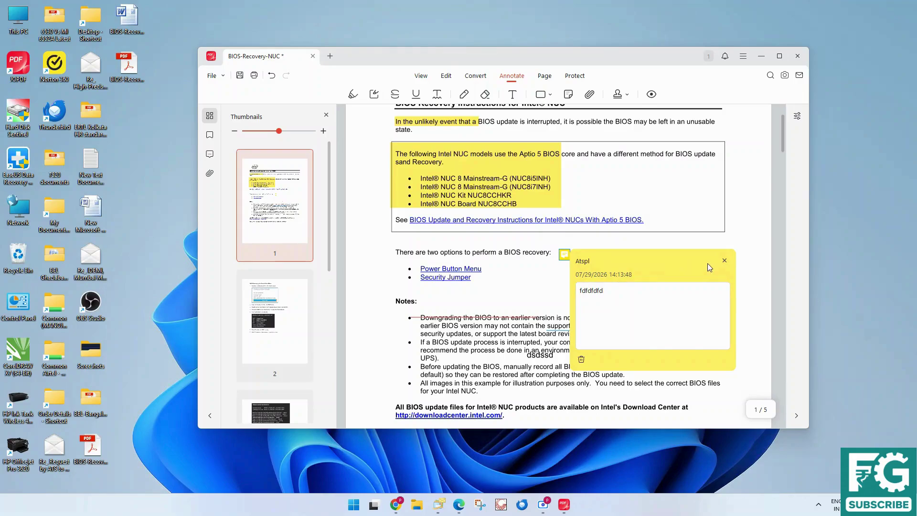
pyautogui.click(724, 260)
pyautogui.click(592, 95)
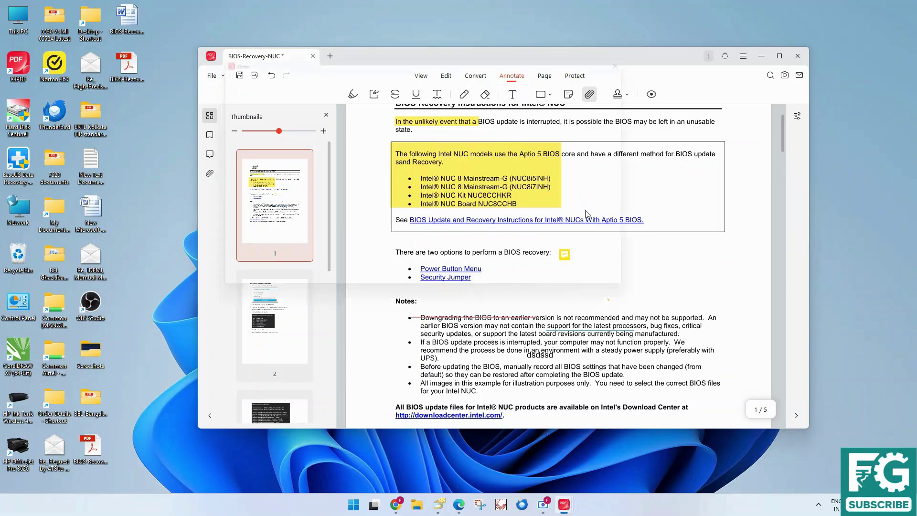
# Place a NOT APPROVED stamp on the page, then delete it
pyautogui.click(627, 96)
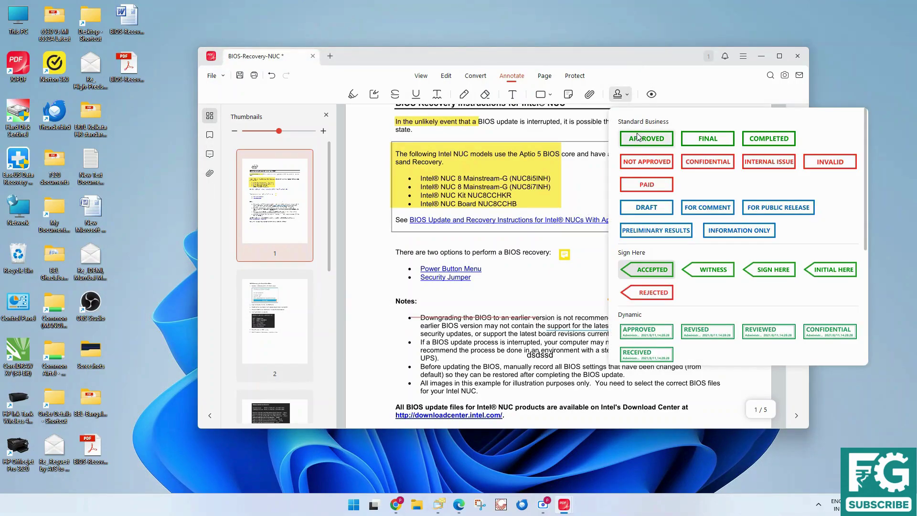
pyautogui.click(653, 165)
pyautogui.click(576, 291)
pyautogui.click(606, 285)
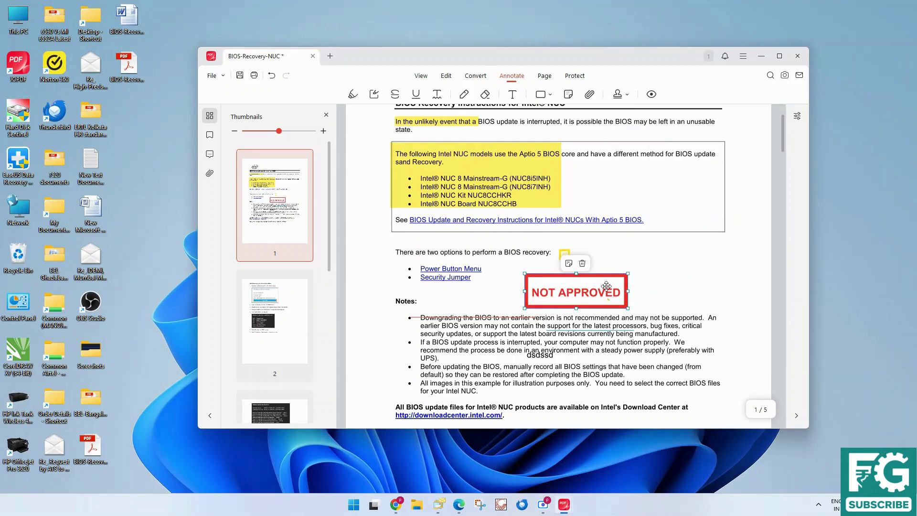
pyautogui.press('Delete')
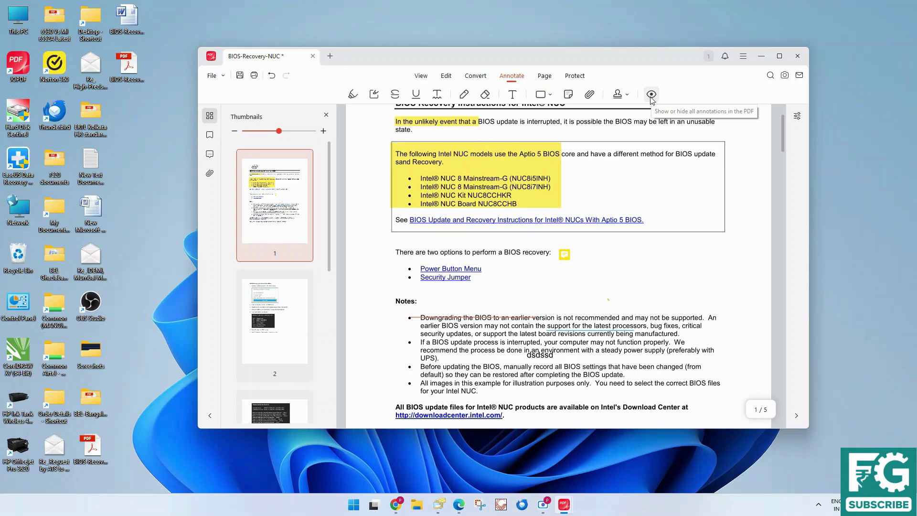
# Hide and re-show all annotations, then view page thumbnails and the Protect options
pyautogui.click(651, 94)
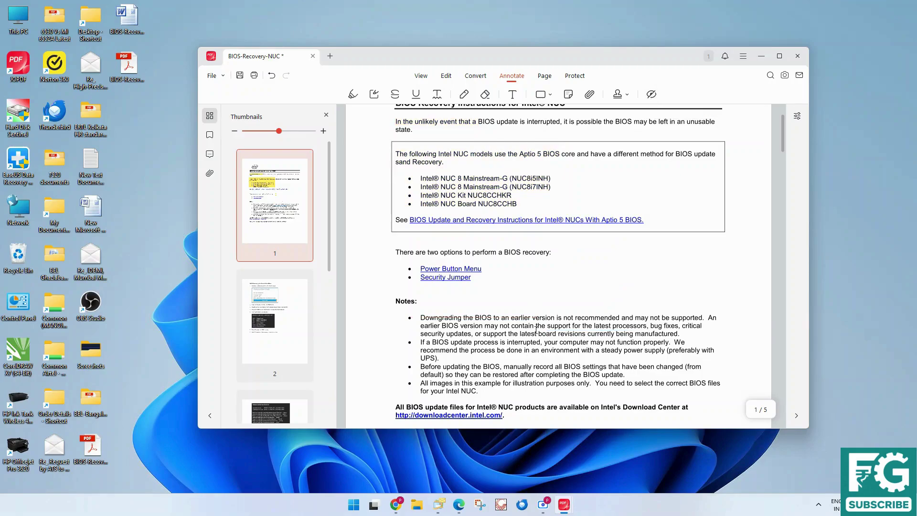
pyautogui.click(651, 95)
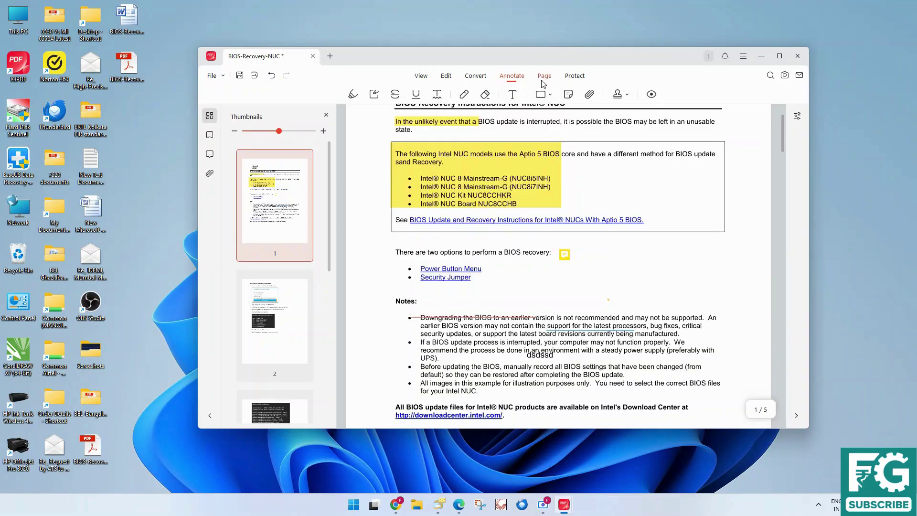
pyautogui.click(545, 76)
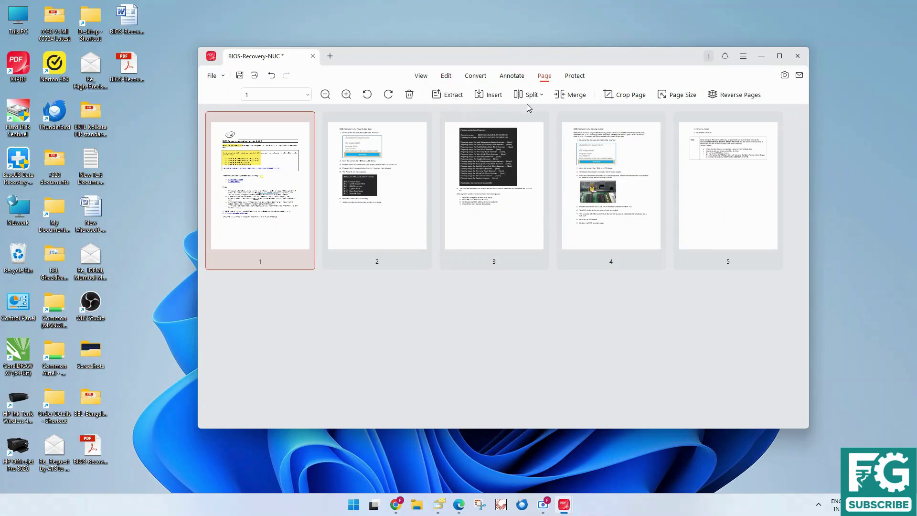
pyautogui.click(575, 78)
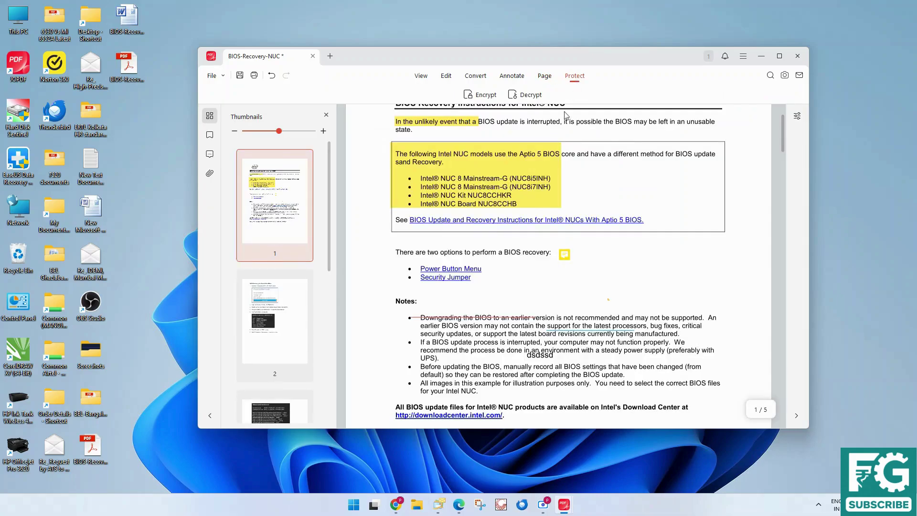
# Decrypt after saving changes, close BIOS-Recovery-NUC, and bring the JOPDF website in Chrome forward
pyautogui.click(530, 96)
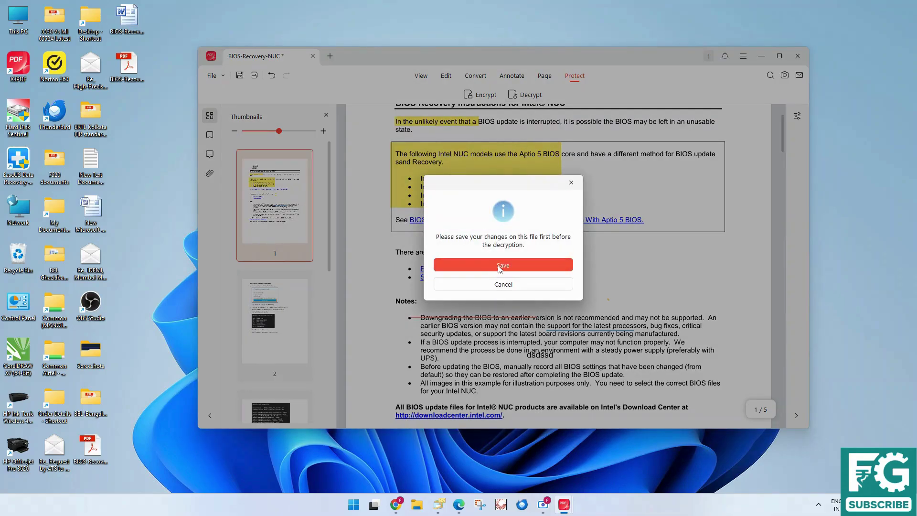
pyautogui.click(500, 268)
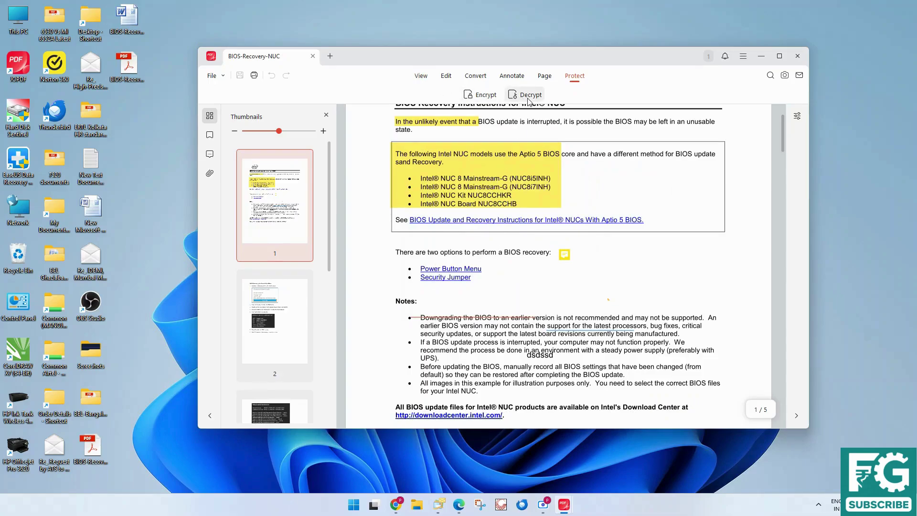
pyautogui.click(313, 56)
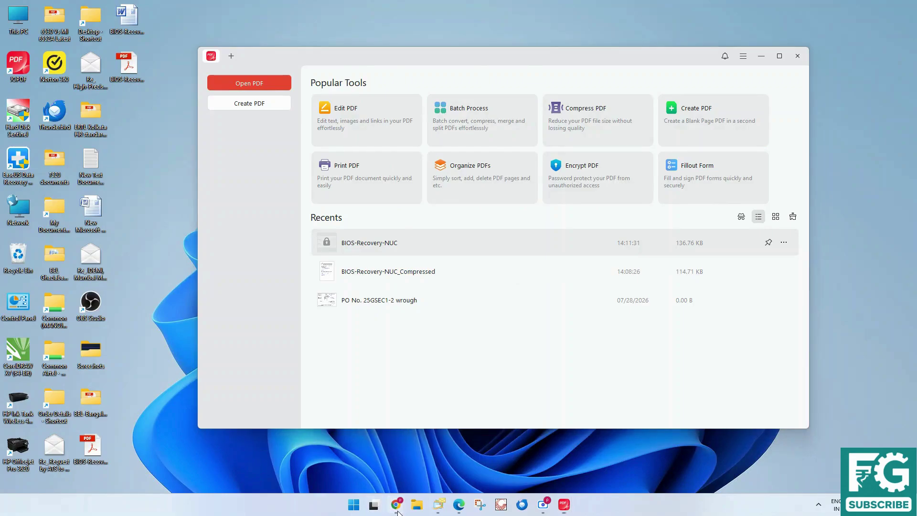
pyautogui.moveTo(395, 504)
pyautogui.click(301, 457)
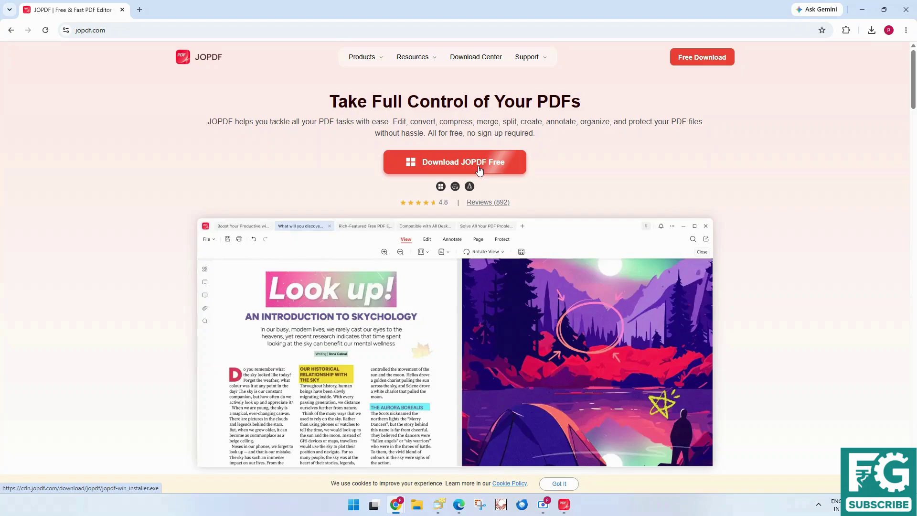
pyautogui.scroll(-3, 384, 315)
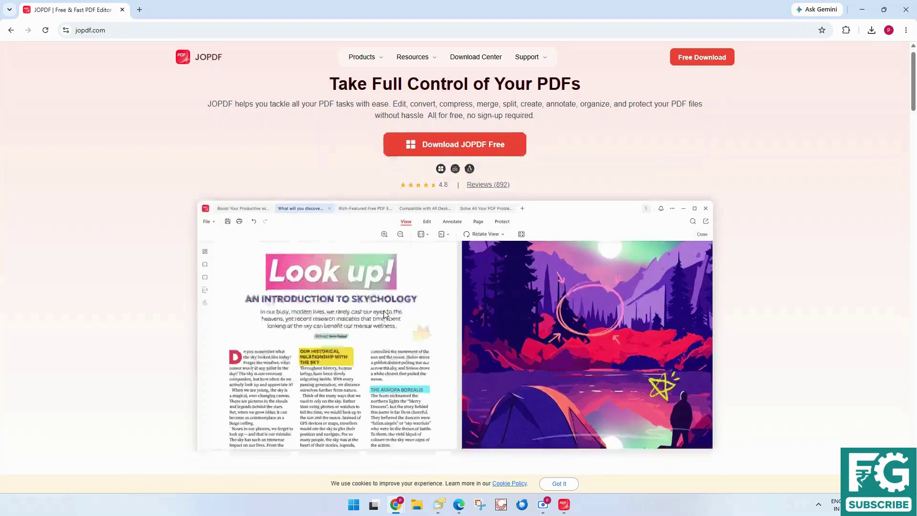
pyautogui.scroll(-2, 384, 315)
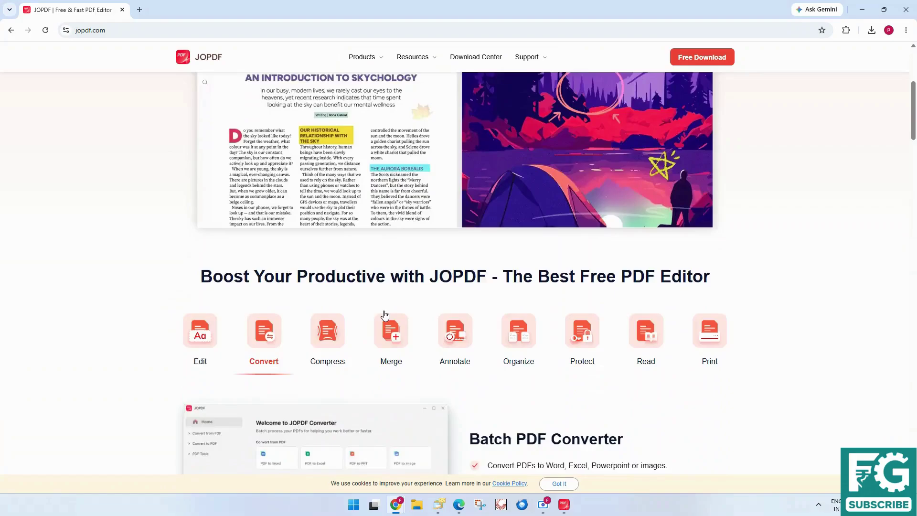
pyautogui.scroll(5, 384, 315)
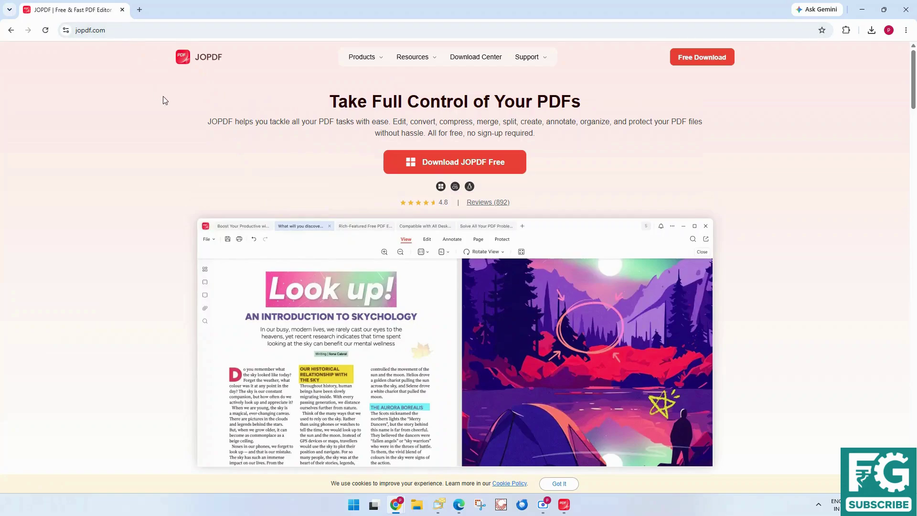
pyautogui.scroll(-5, 446, 261)
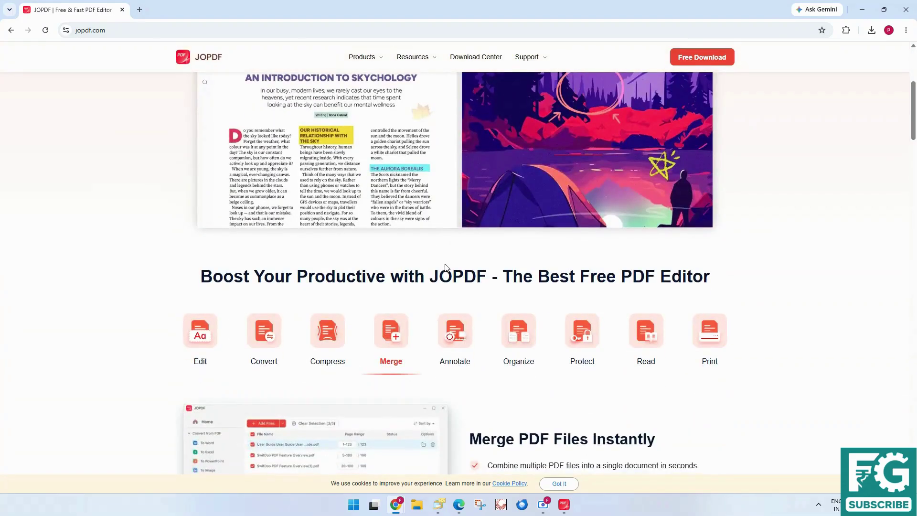
pyautogui.scroll(3, 446, 267)
pyautogui.scroll(2, 446, 268)
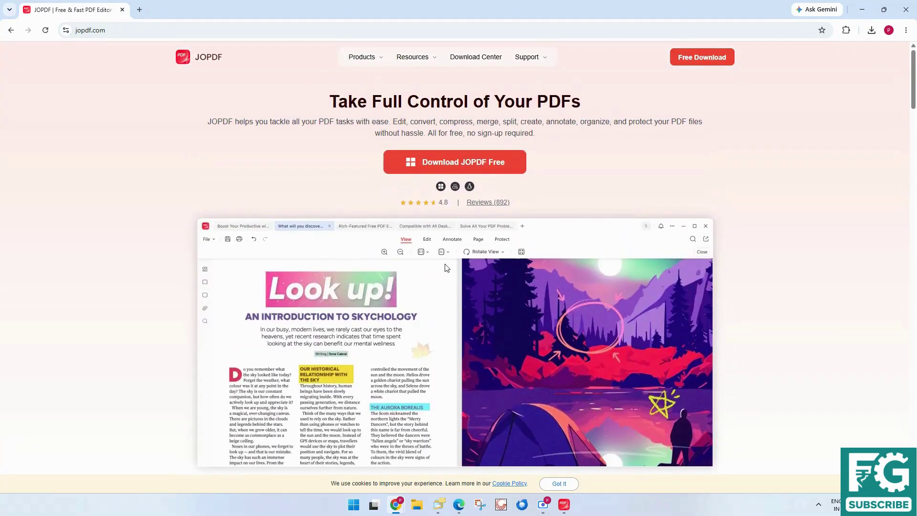